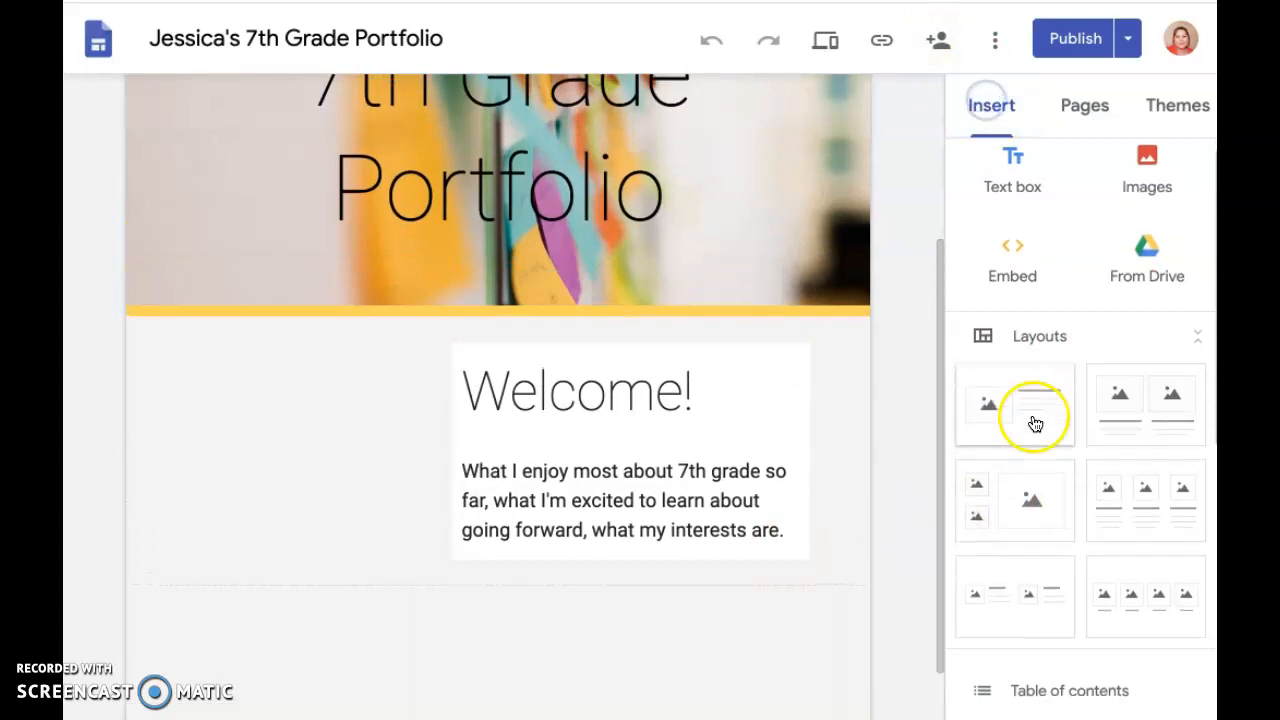
Start an image carousel and add a daisy photo found by searching Google images for "daisy"
left_click(1048, 263)
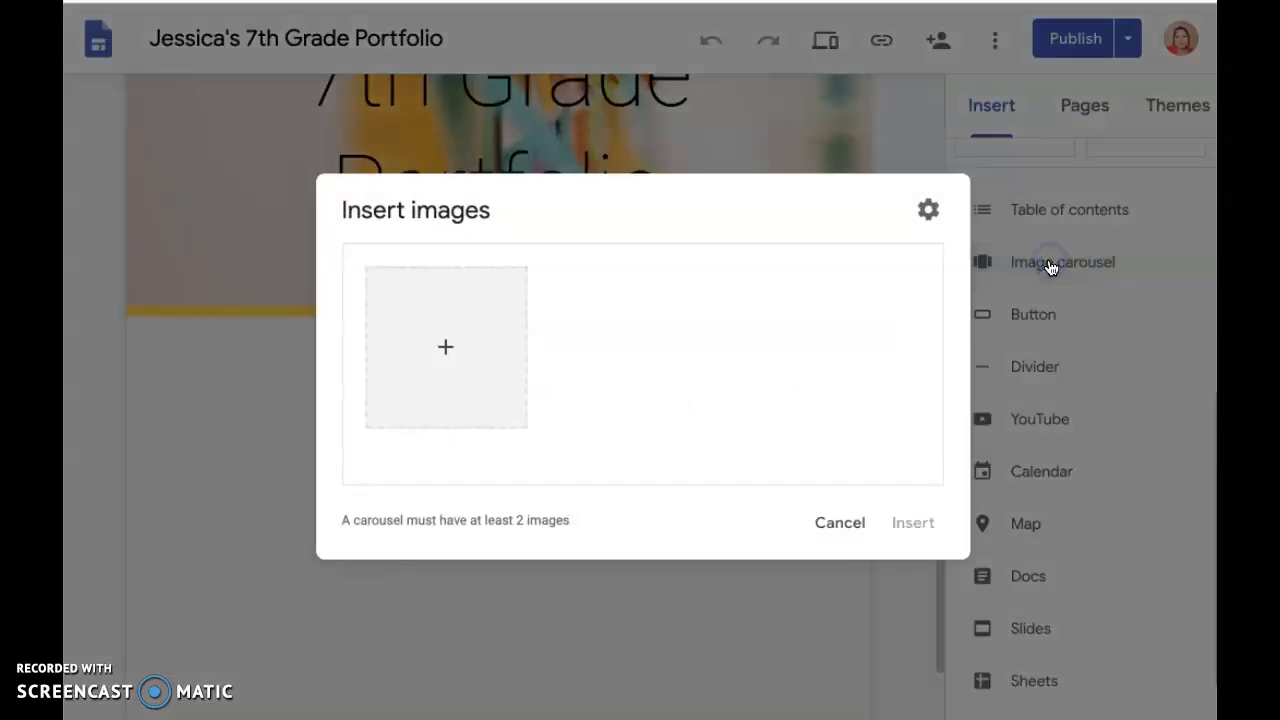
left_click(445, 346)
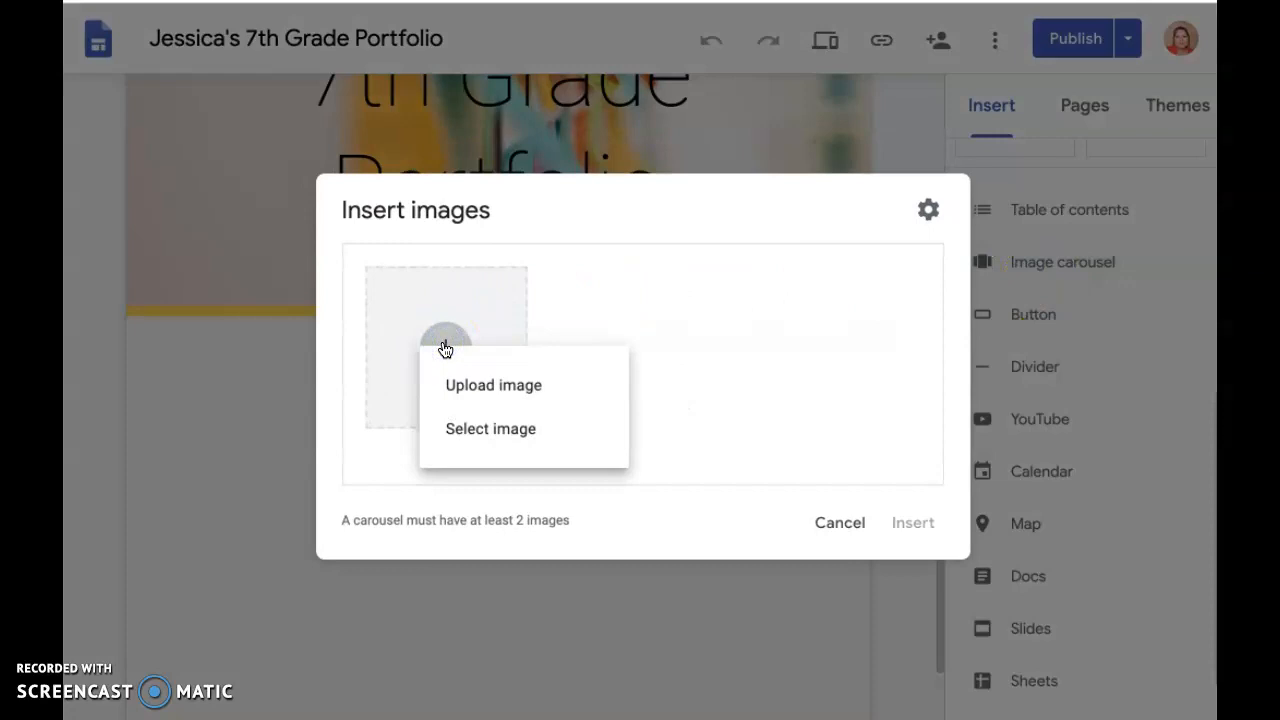
left_click(523, 436)
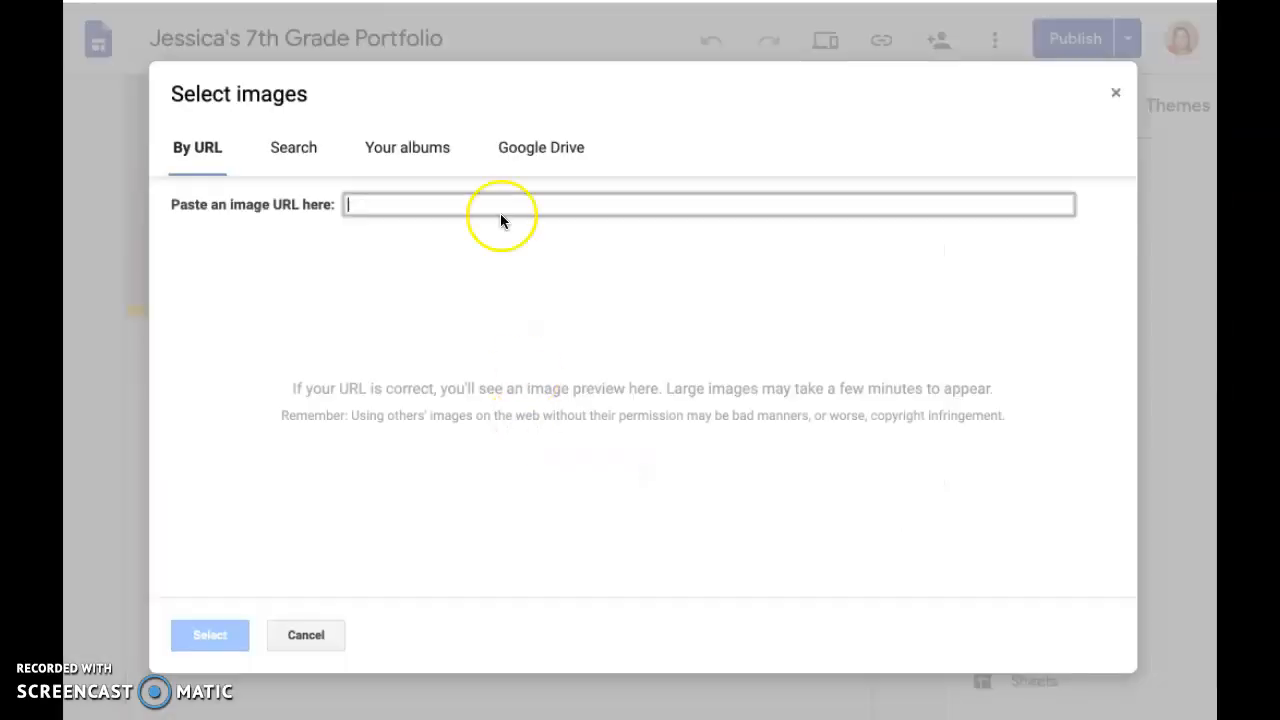
left_click(318, 150)
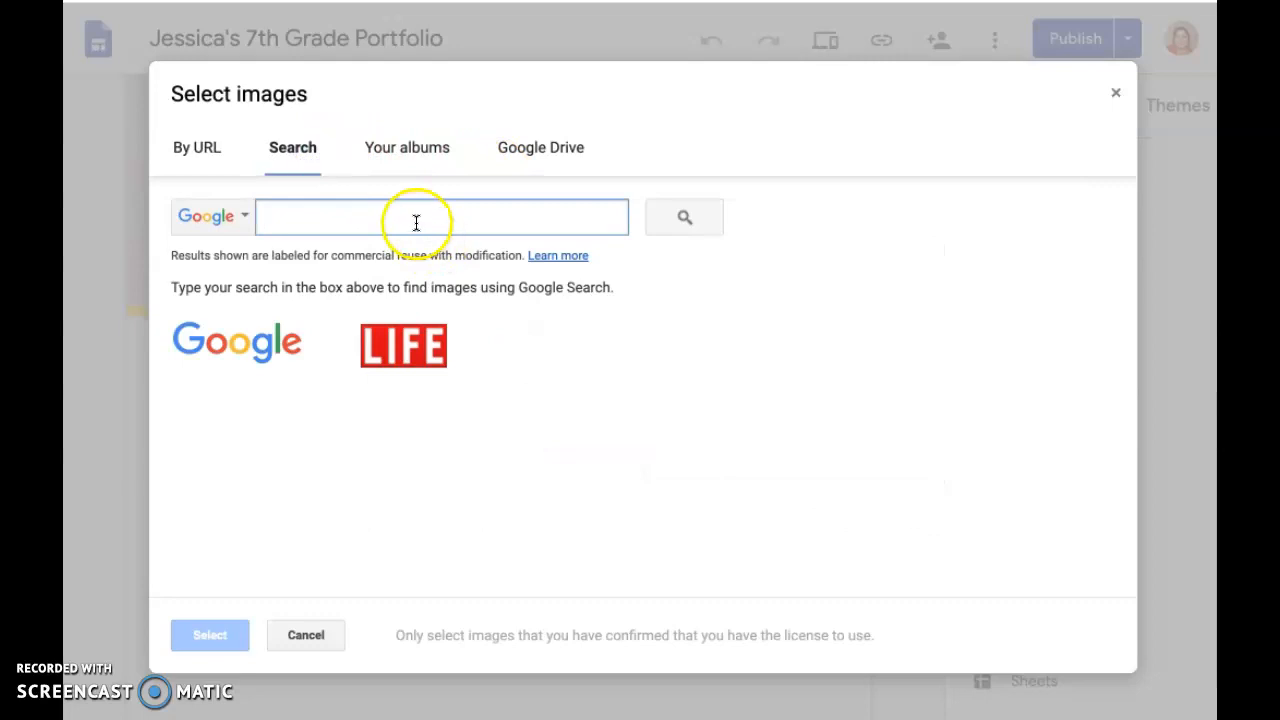
type("diasy")
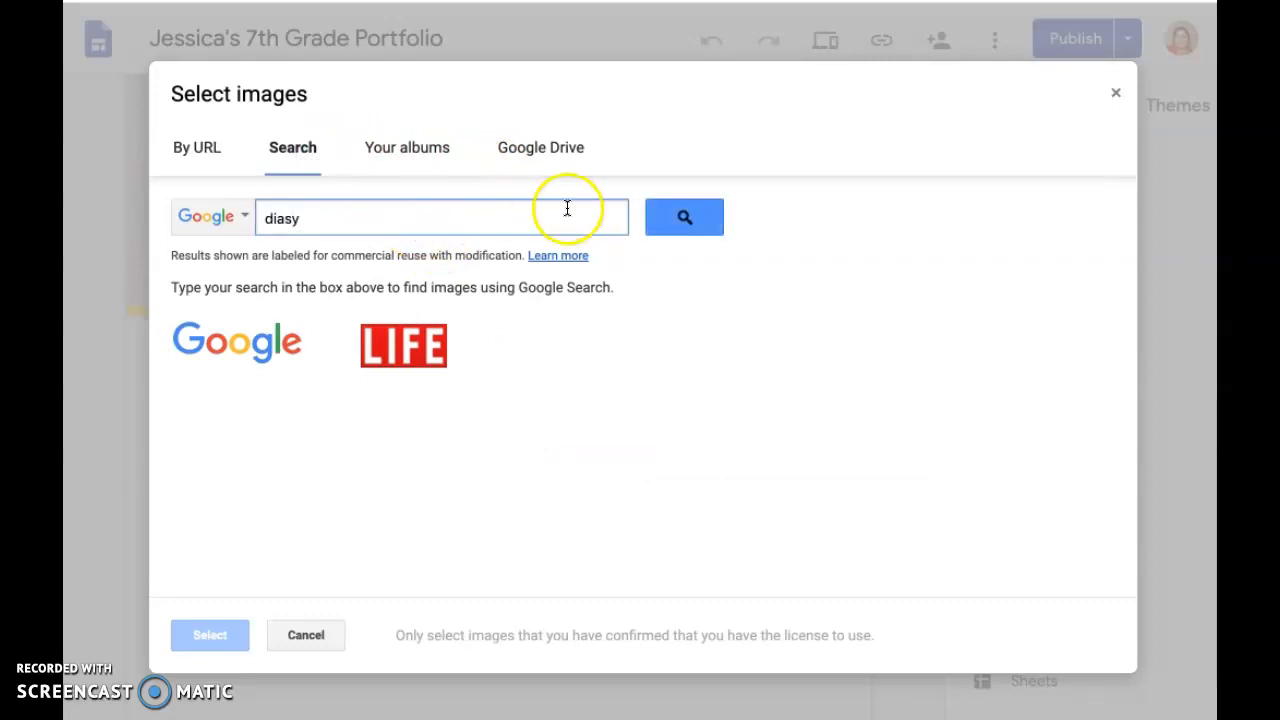
key("Return")
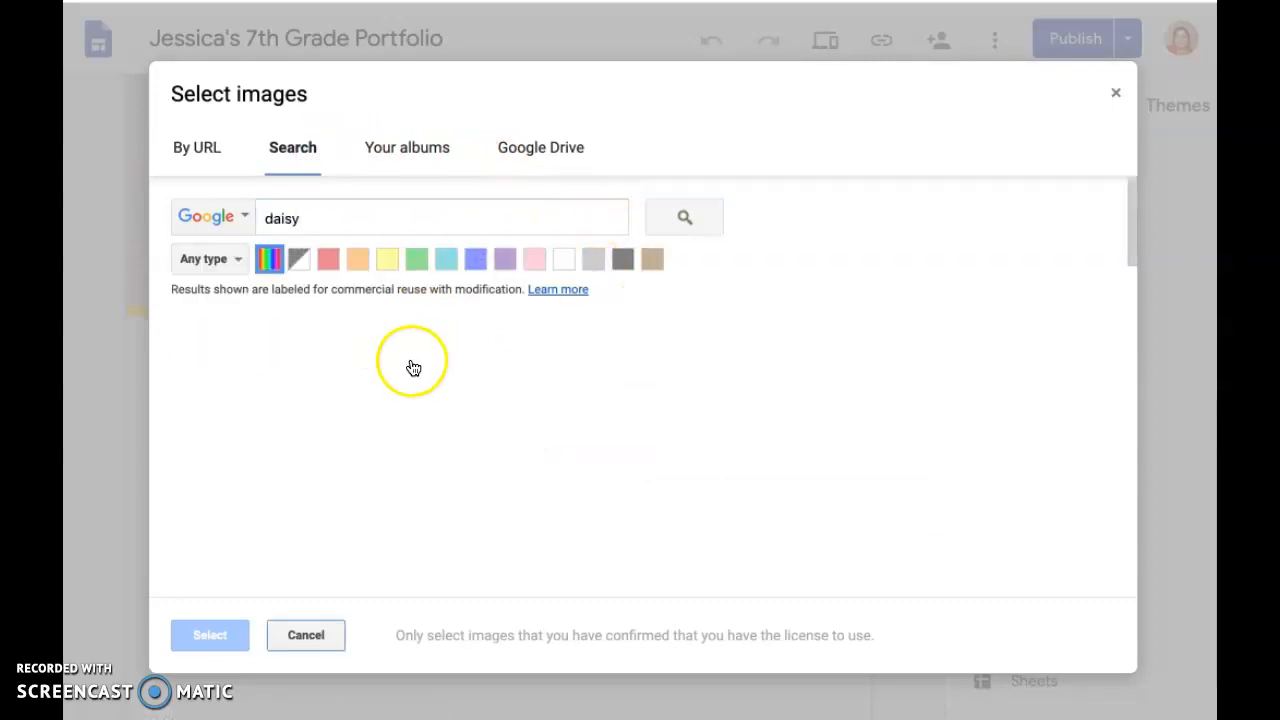
left_click(252, 378)
left_click(212, 633)
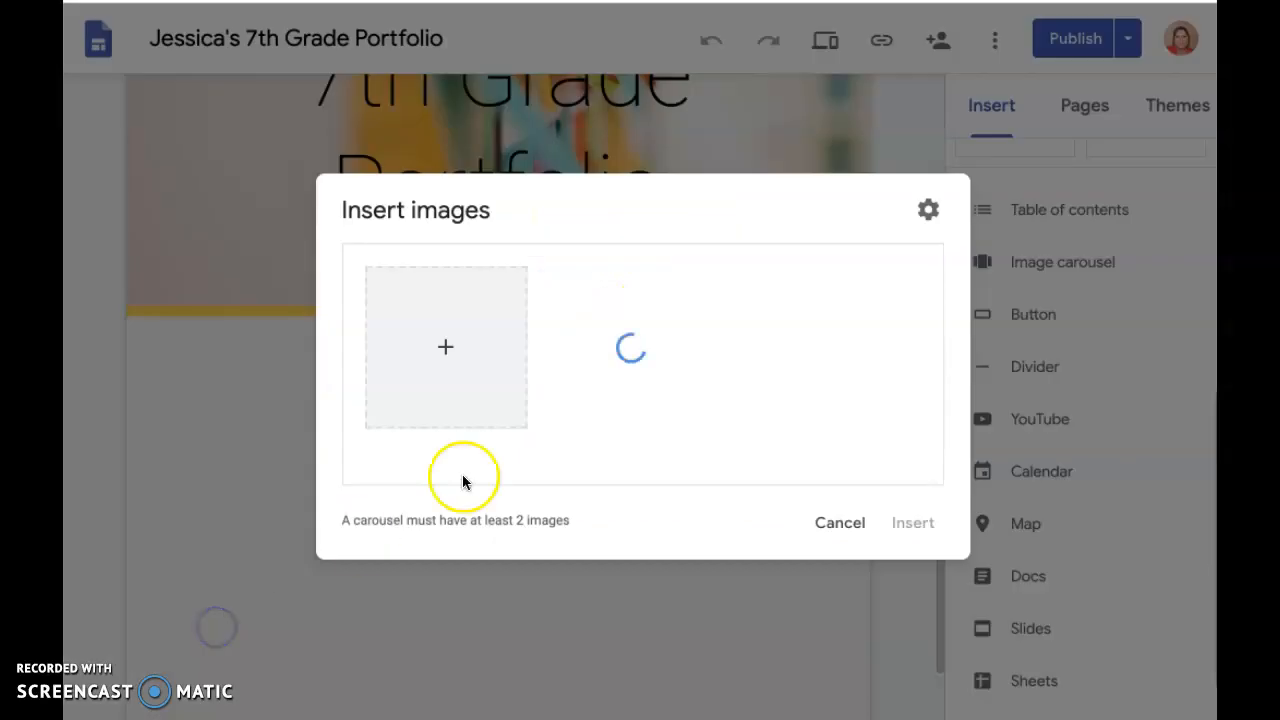
Search Google images for "puppies" and add the photo of puppies on grass to the carousel
left_click(391, 337)
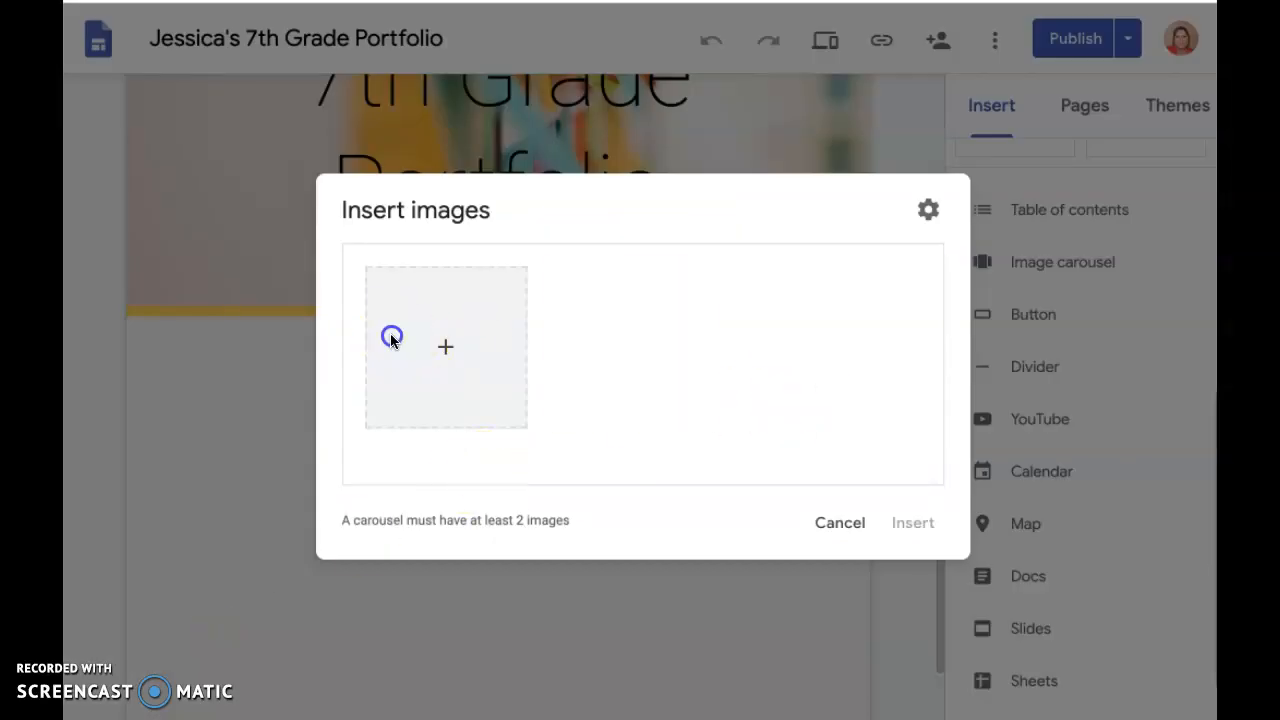
left_click(474, 430)
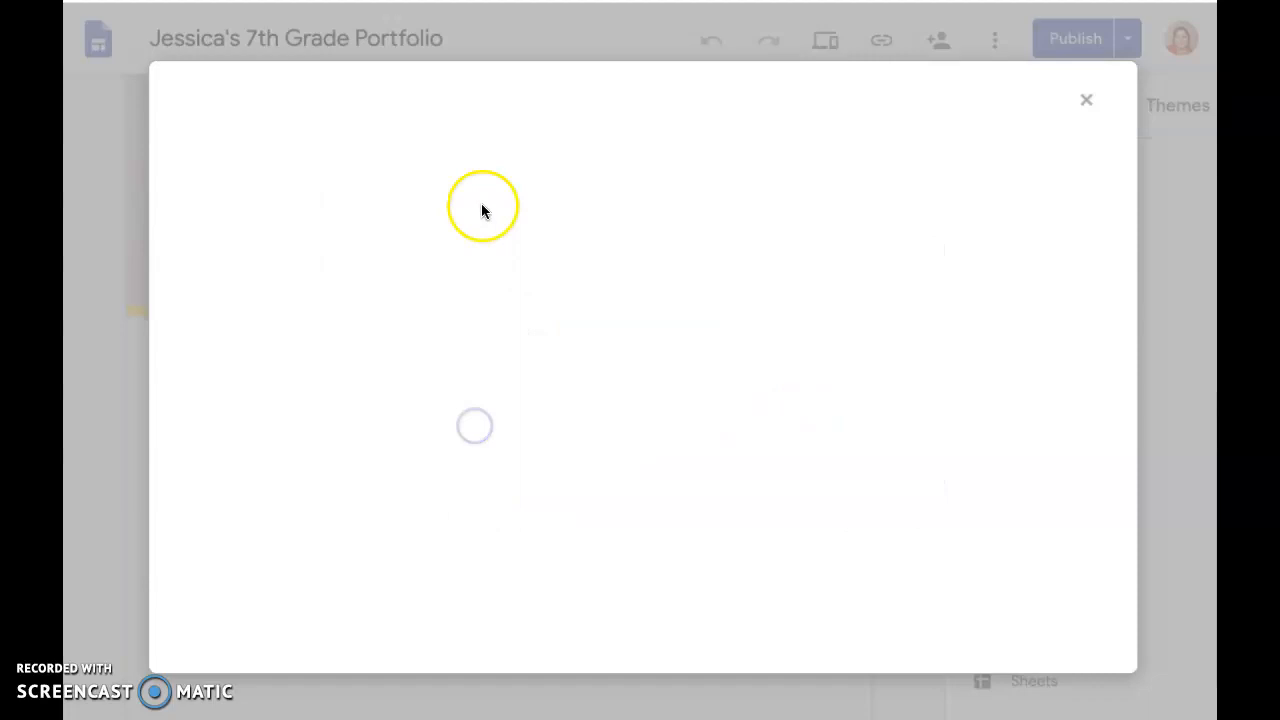
left_click(296, 149)
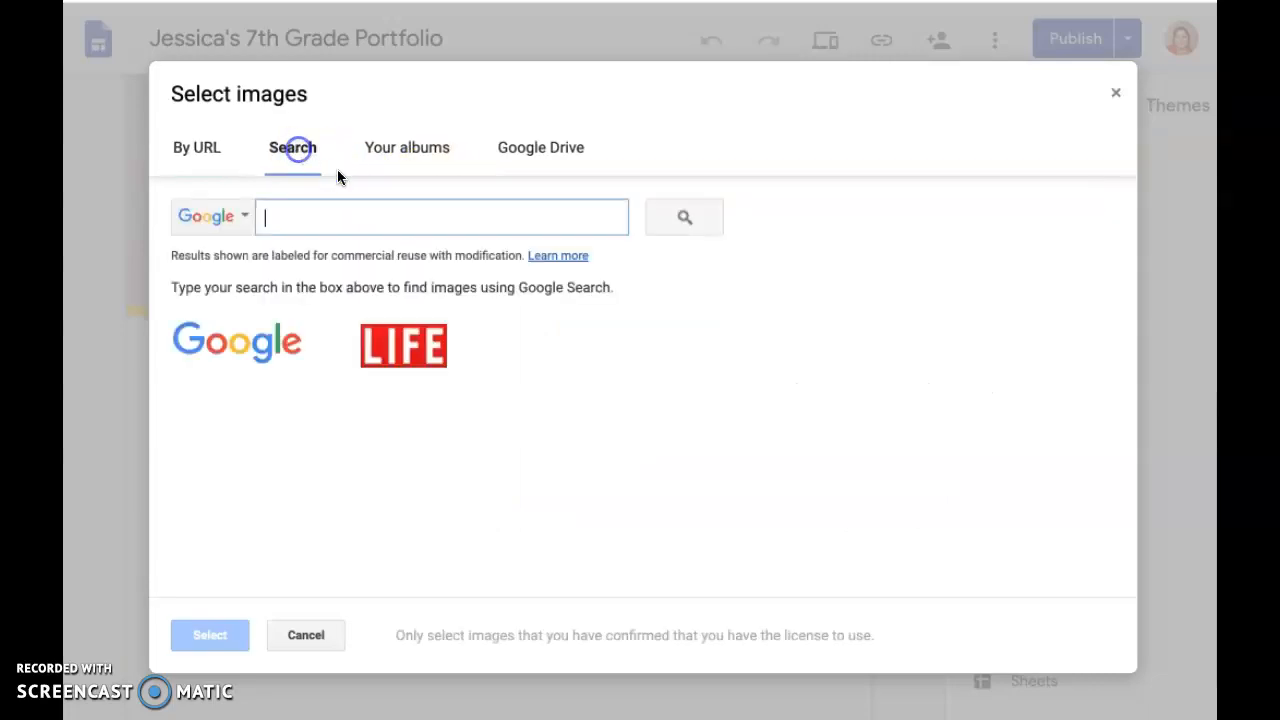
type("puppies")
left_click(684, 228)
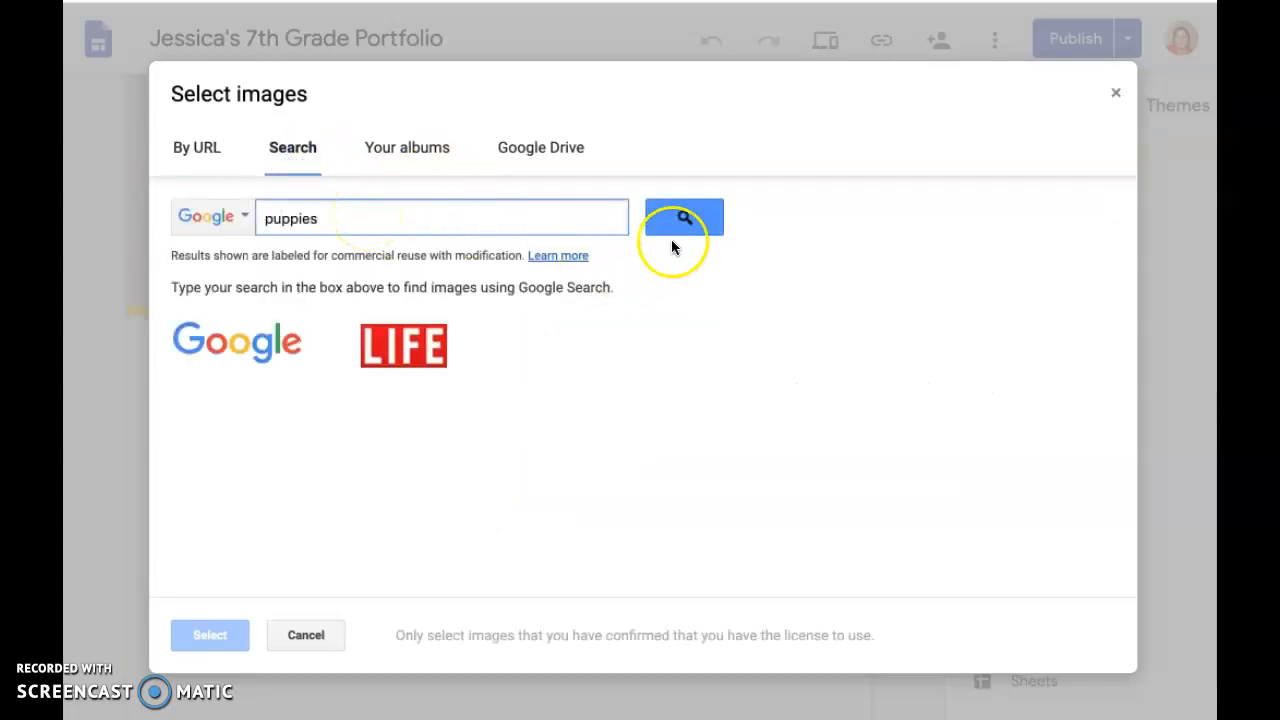
left_click(241, 391)
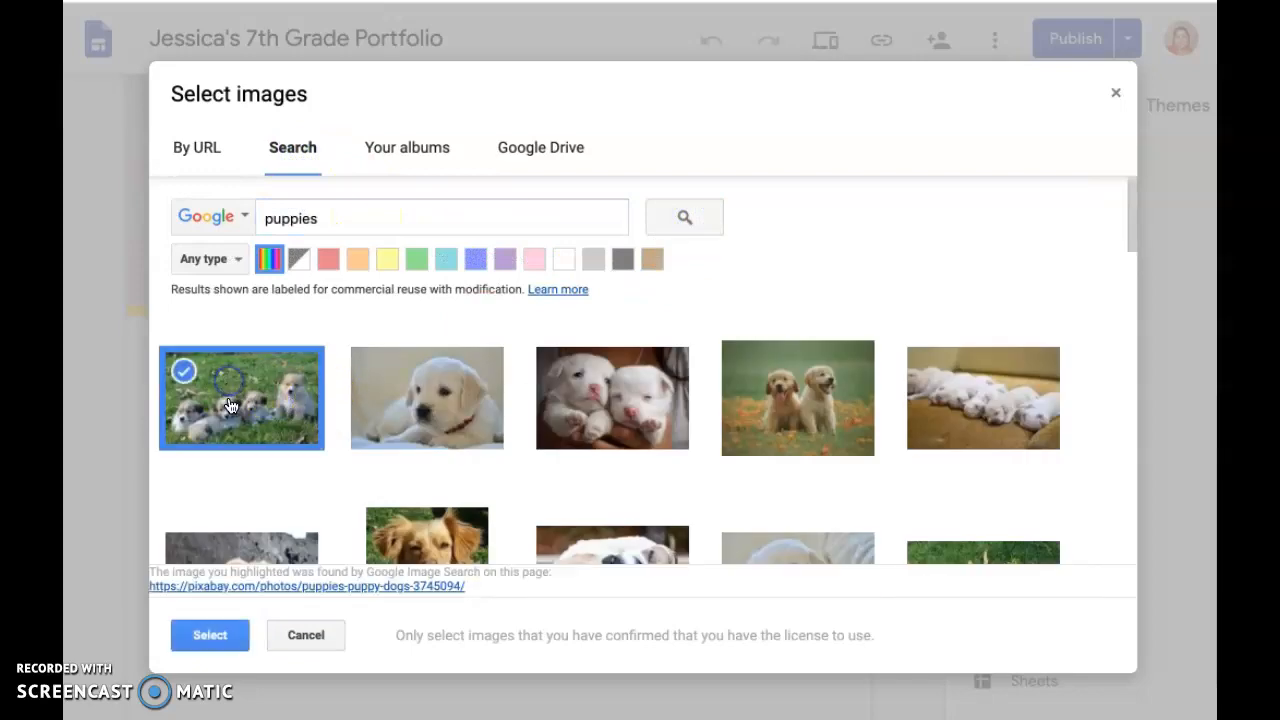
left_click(208, 634)
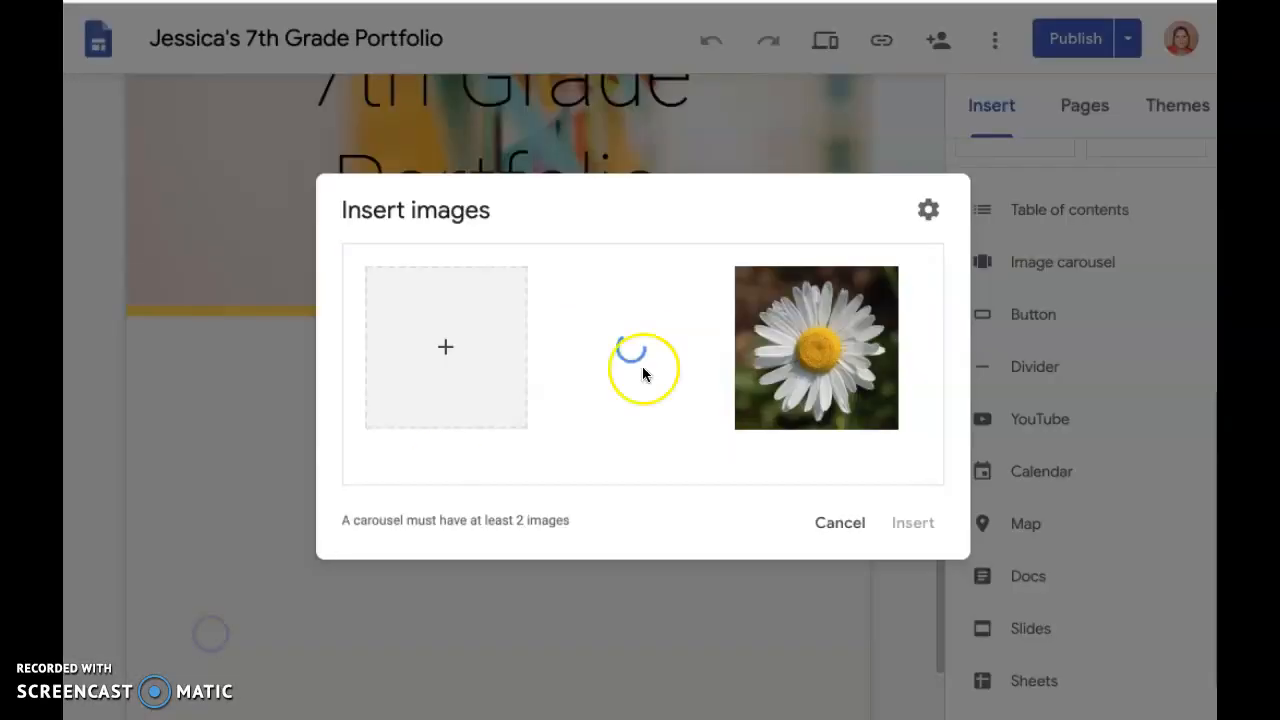
Search Google images for "coffee" and add the photo of milk being poured into a latte to the carousel
left_click(446, 350)
left_click(498, 430)
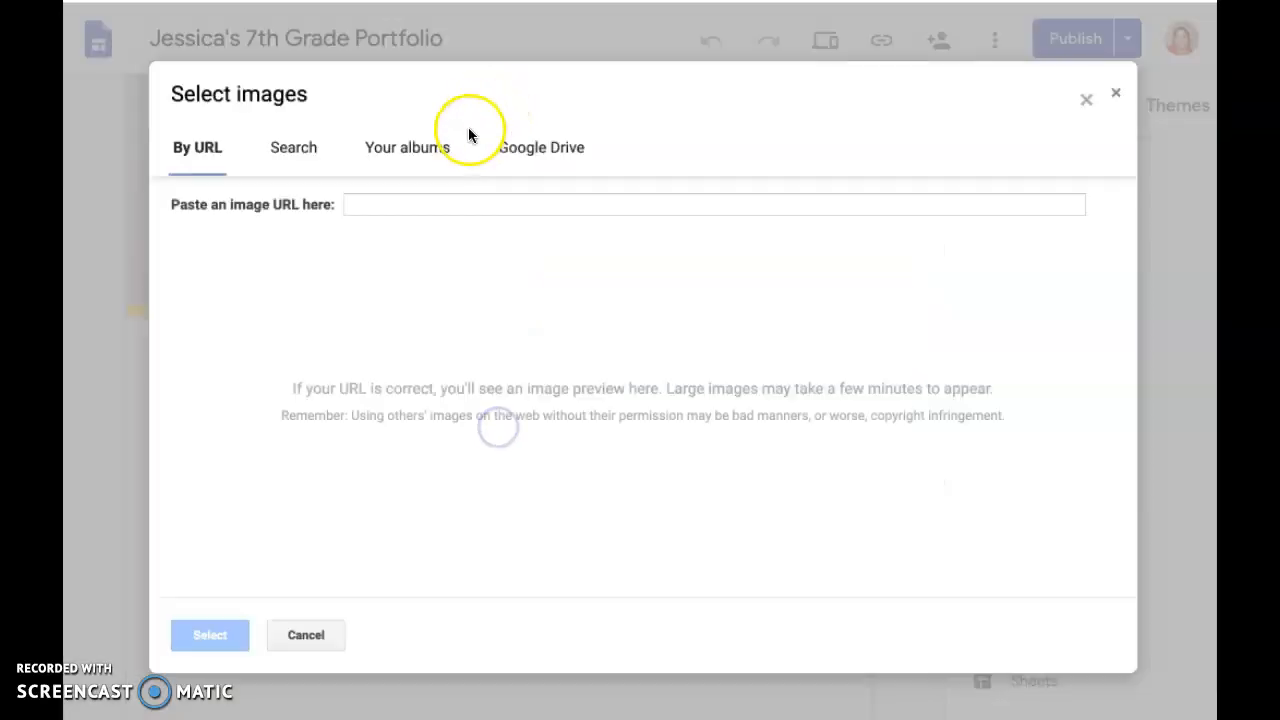
left_click(300, 150)
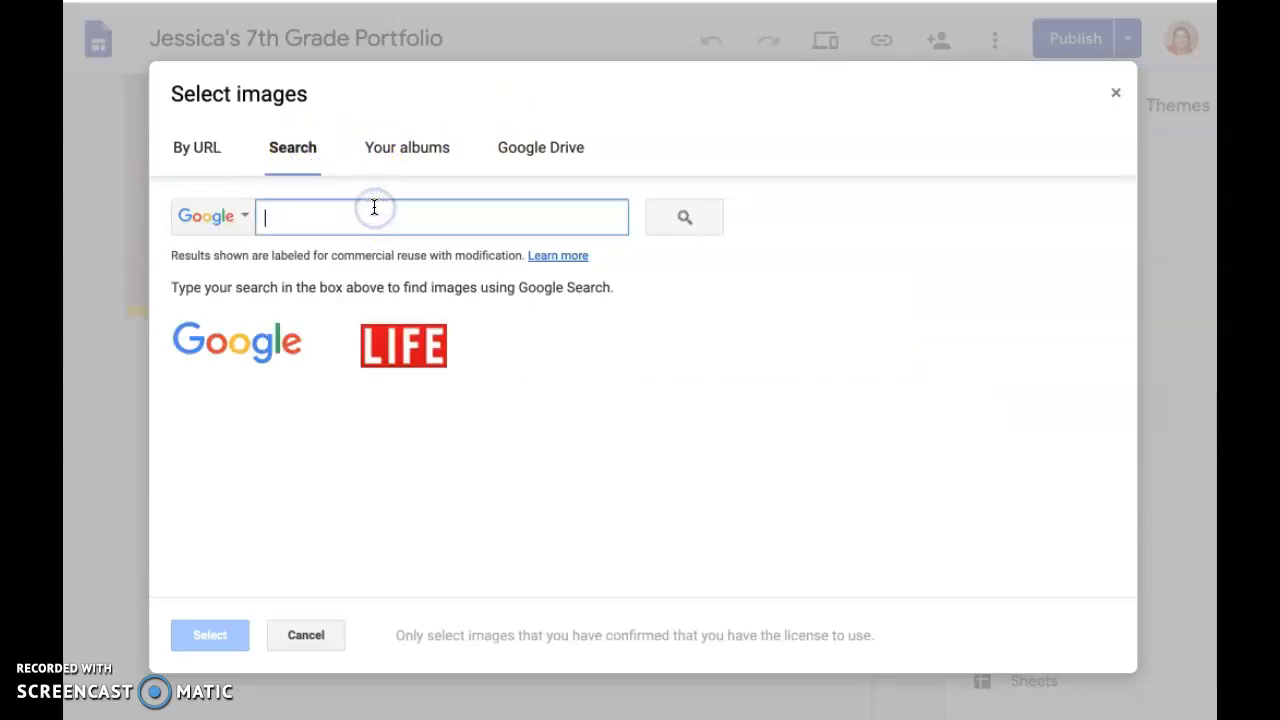
type("coffee")
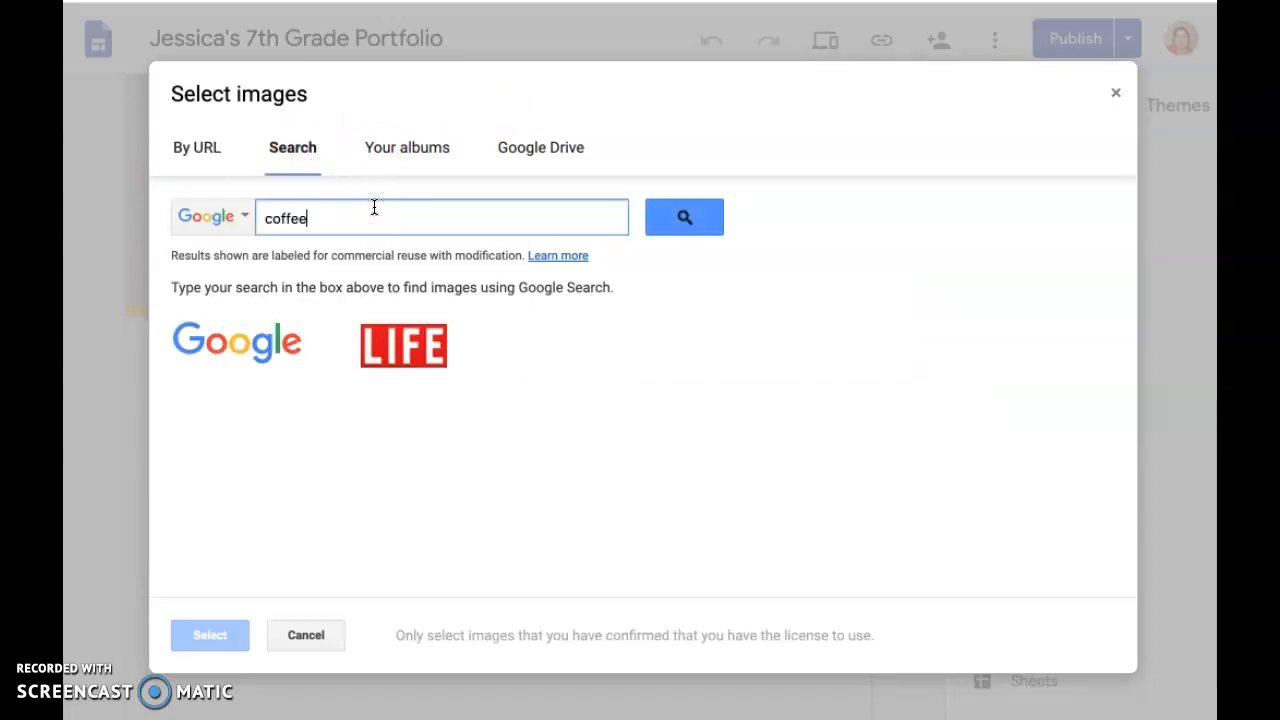
key("Return")
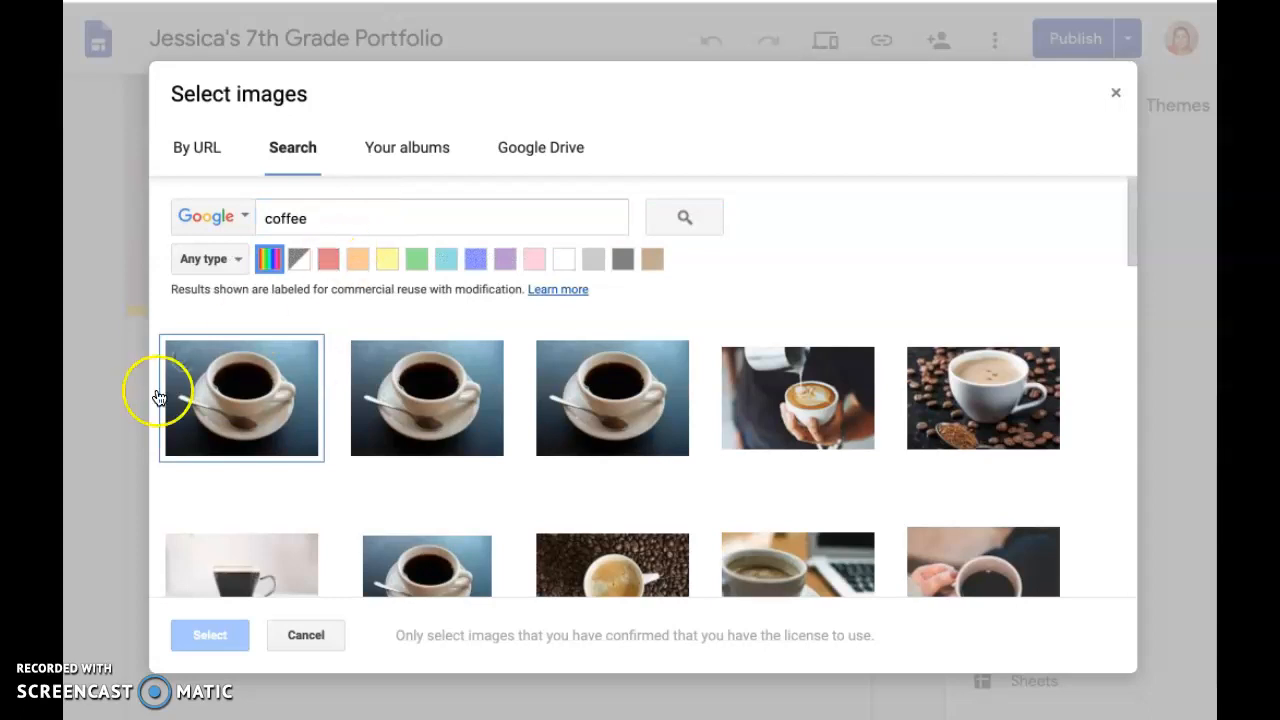
left_click(814, 398)
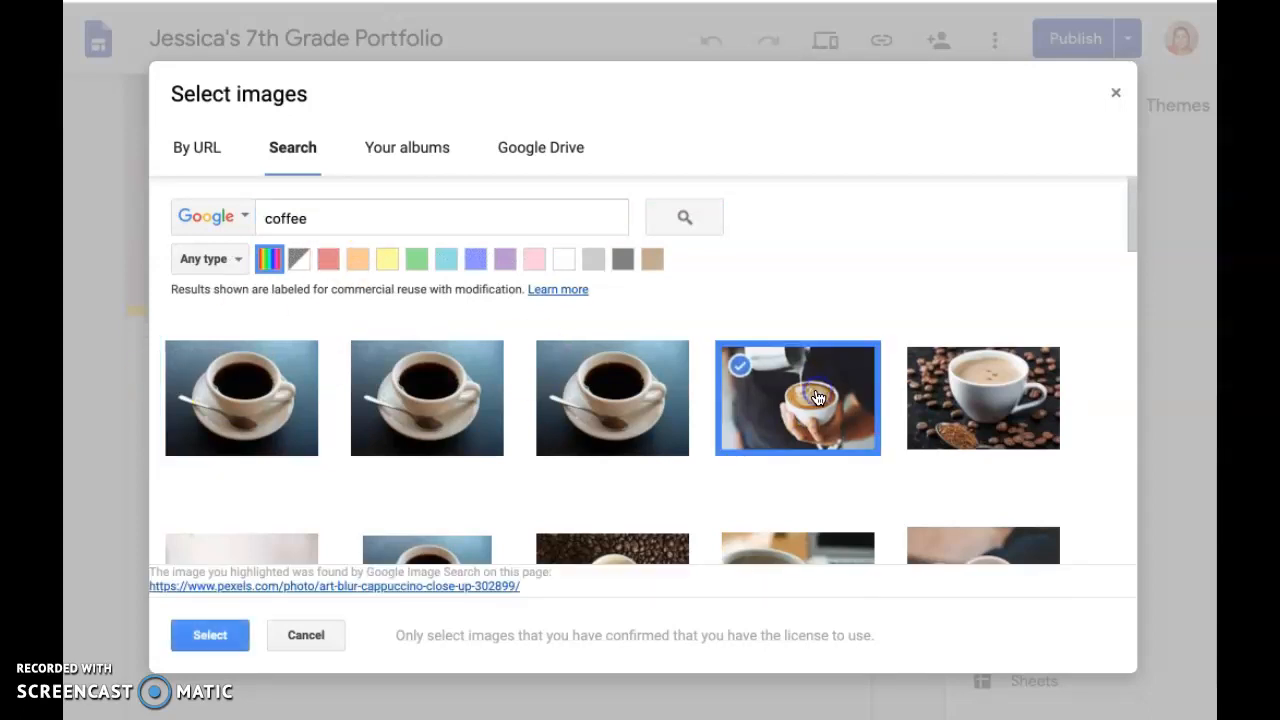
left_click(211, 636)
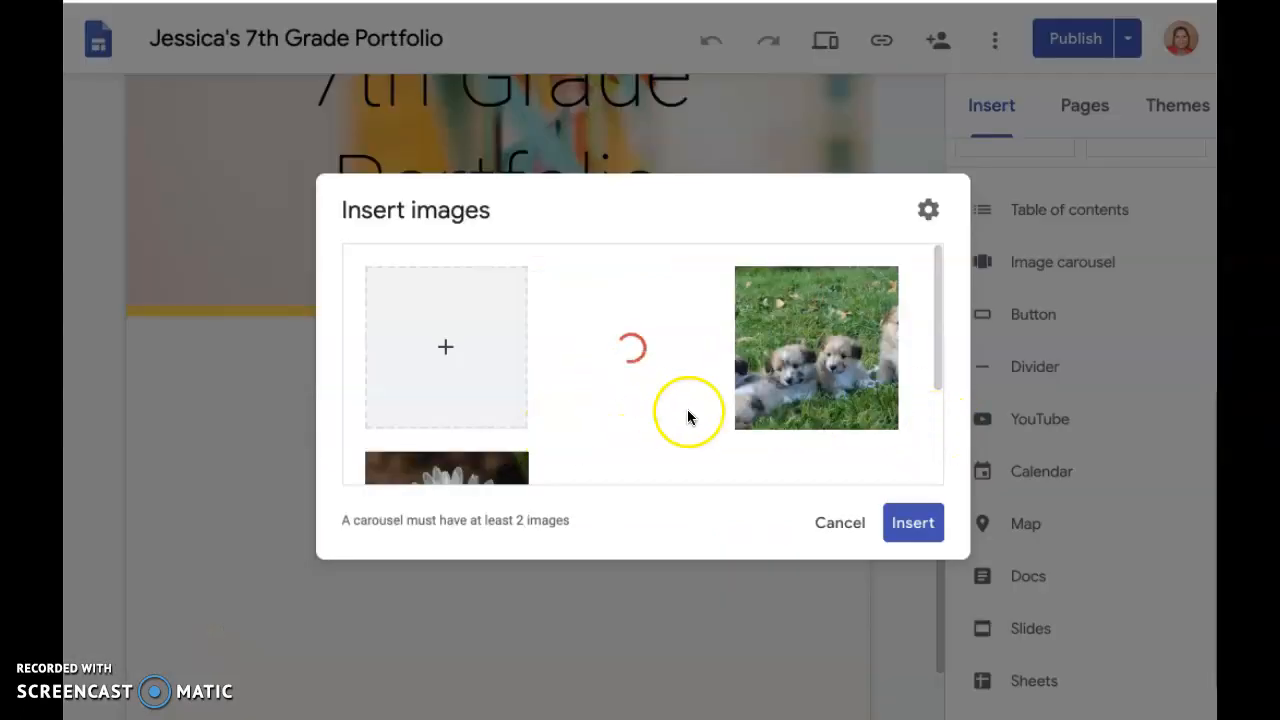
Look through the carousel's images and remove the puppies photo
mouse_move(756, 412)
mouse_move(666, 340)
scroll(595, 365, "down", 2)
scroll(594, 363, "up", 2)
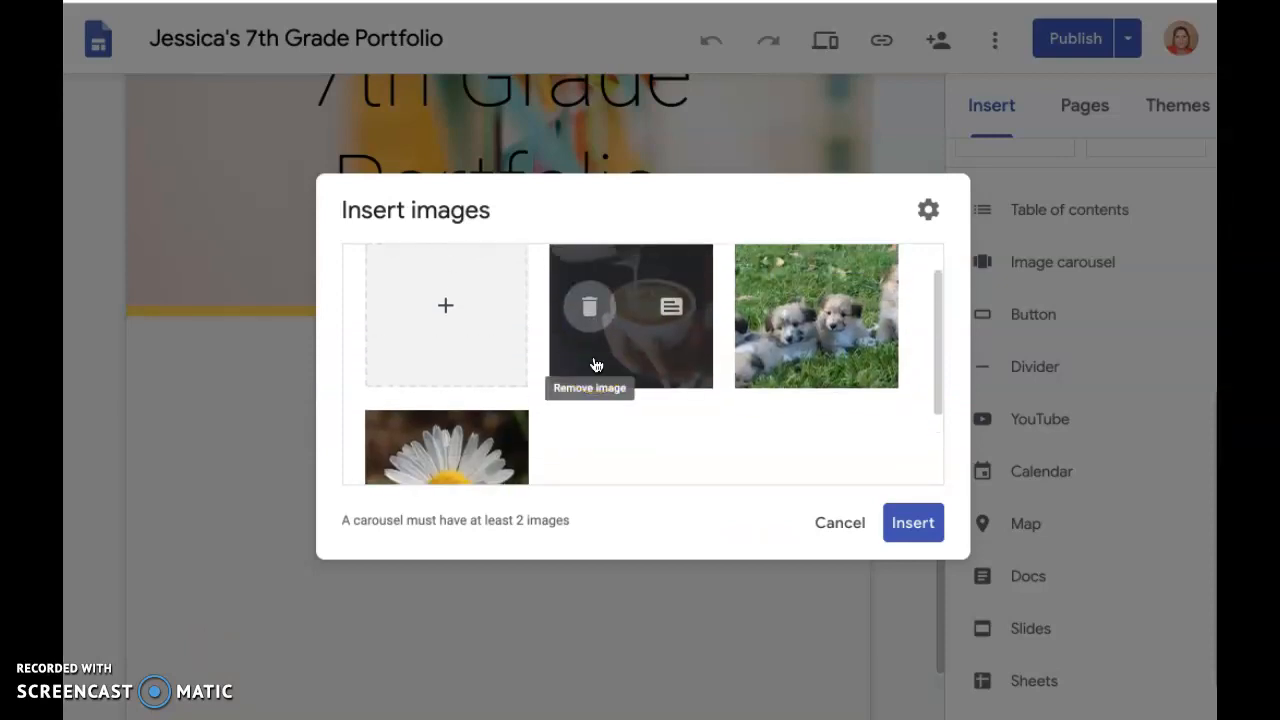
scroll(611, 340, "down", 2)
scroll(611, 344, "up", 2)
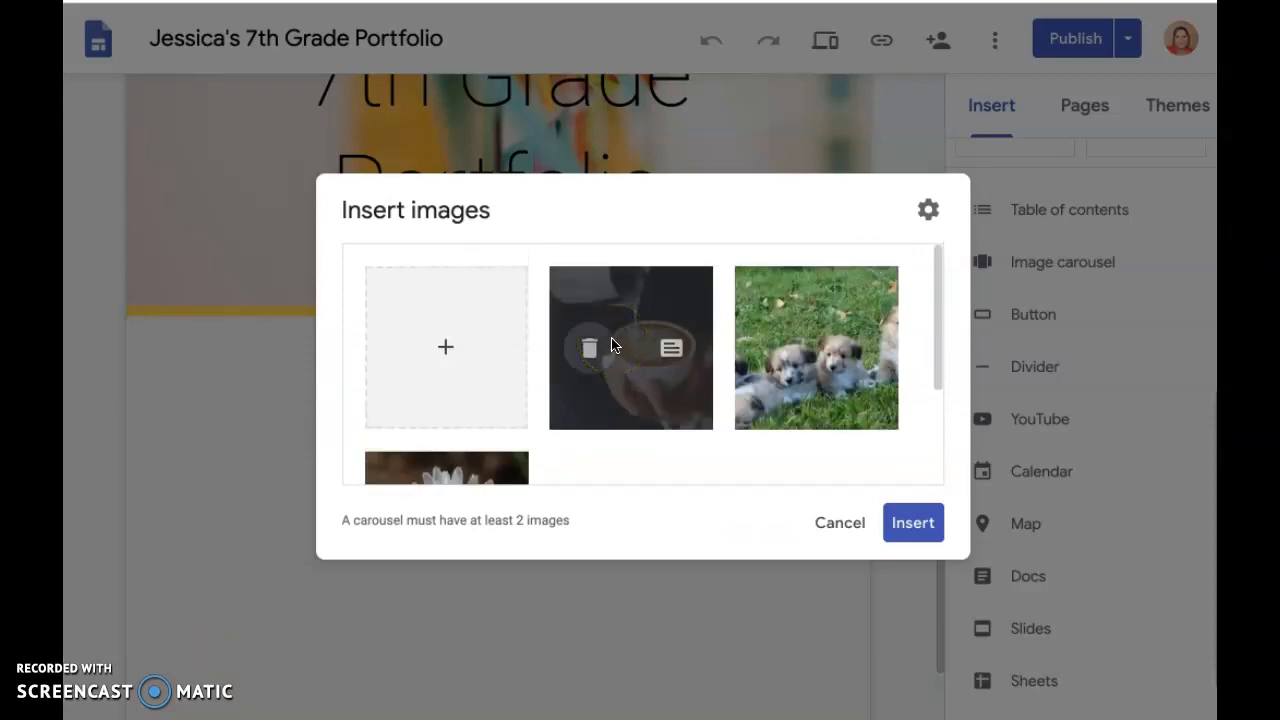
left_click(780, 354)
Search Google images for "kittens" and add the grey kitten photo to the carousel
left_click(455, 375)
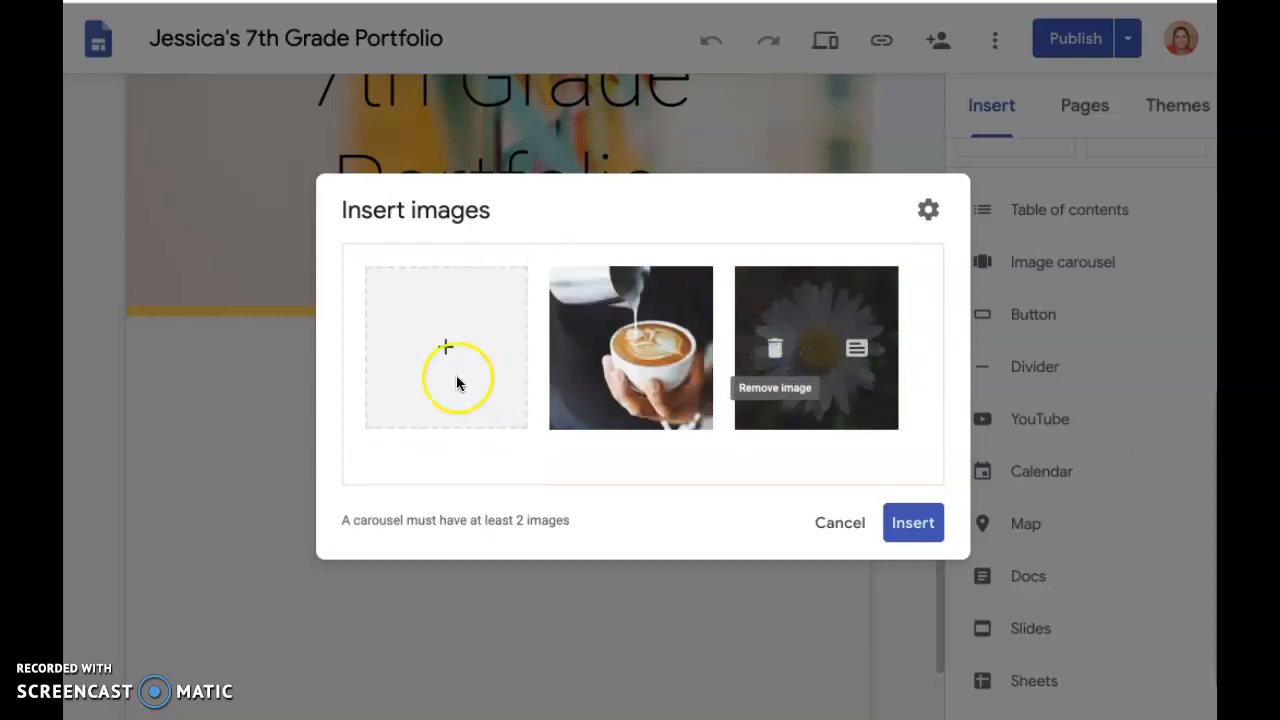
left_click(489, 436)
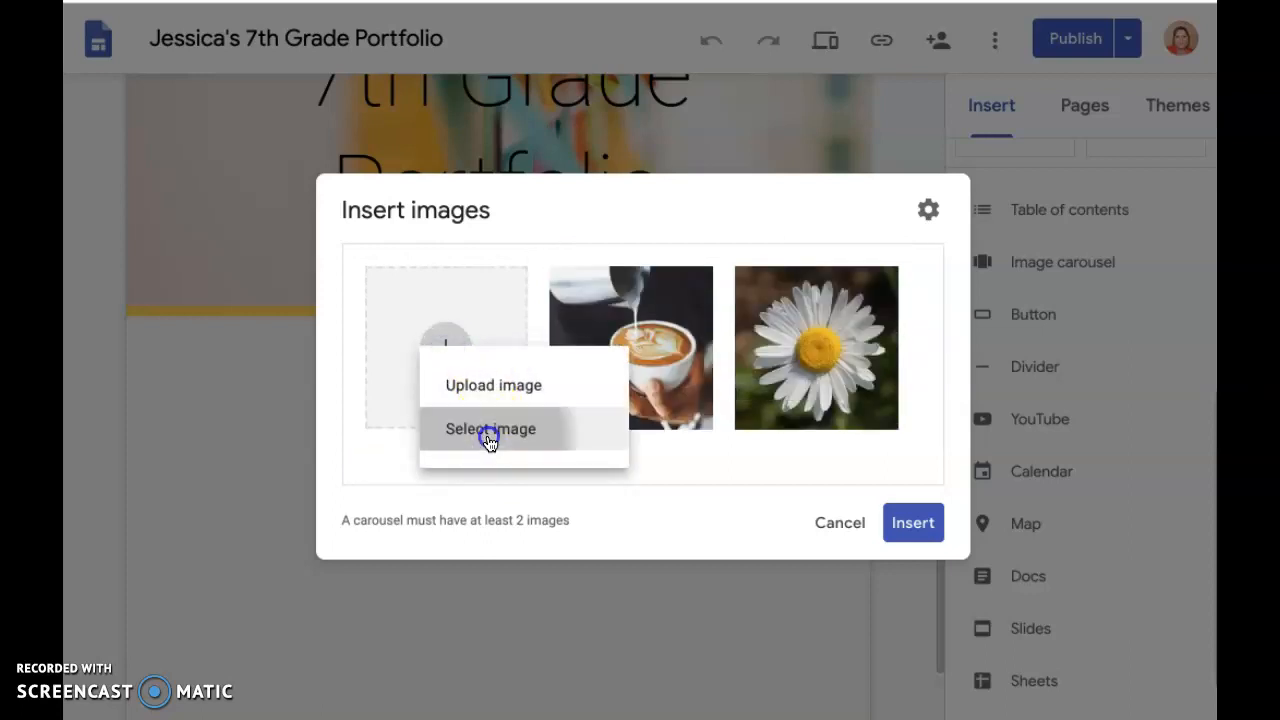
left_click(300, 147)
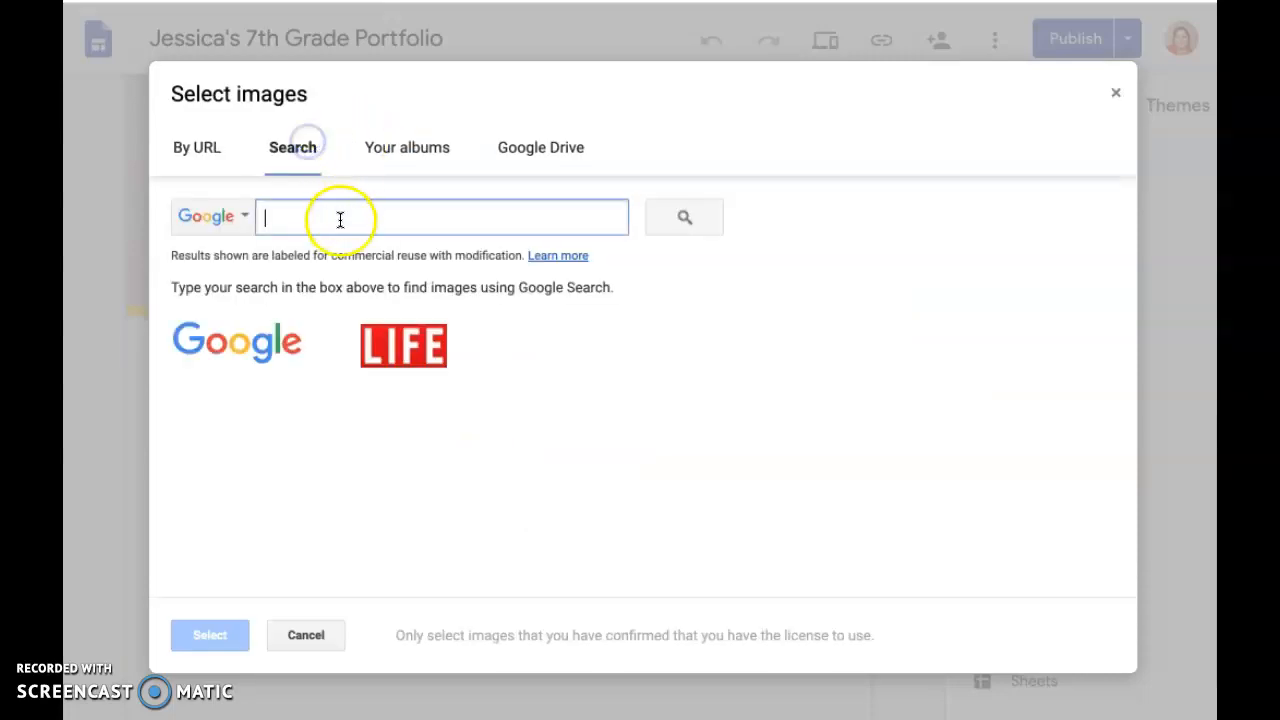
type("kittens")
key("Return")
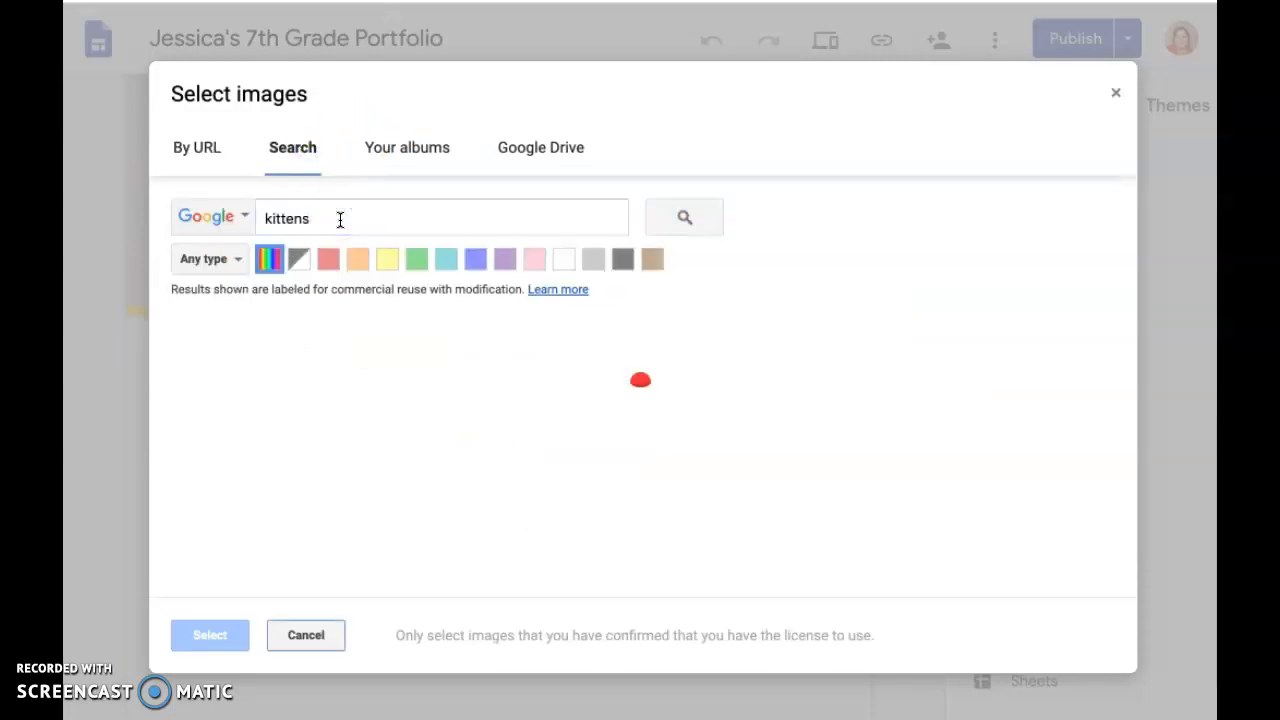
scroll(534, 386, "down", 1)
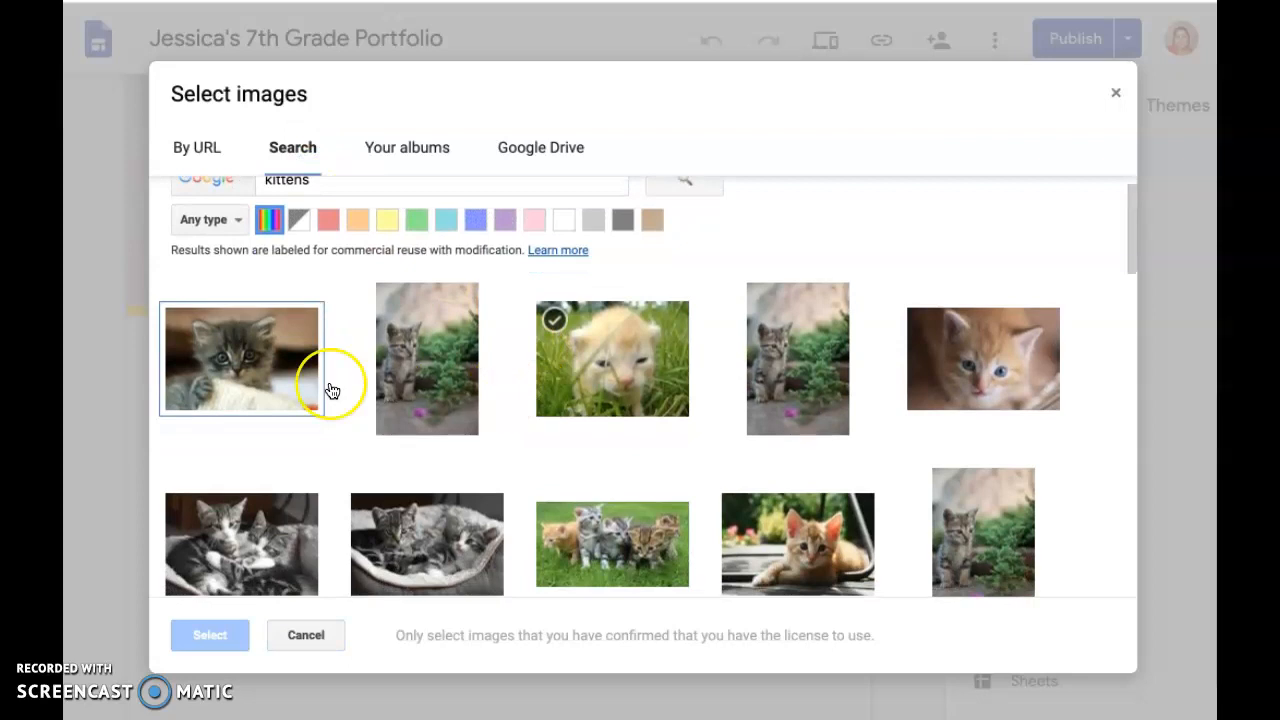
left_click(228, 390)
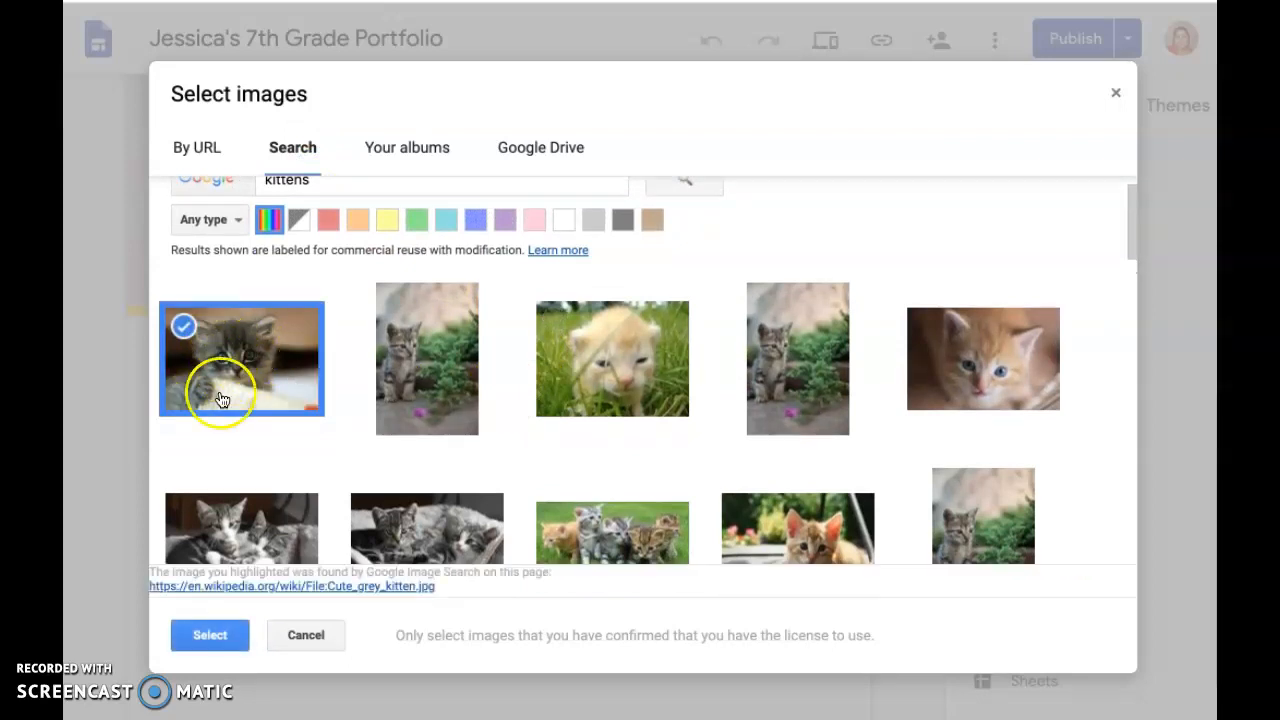
left_click(228, 638)
mouse_move(810, 388)
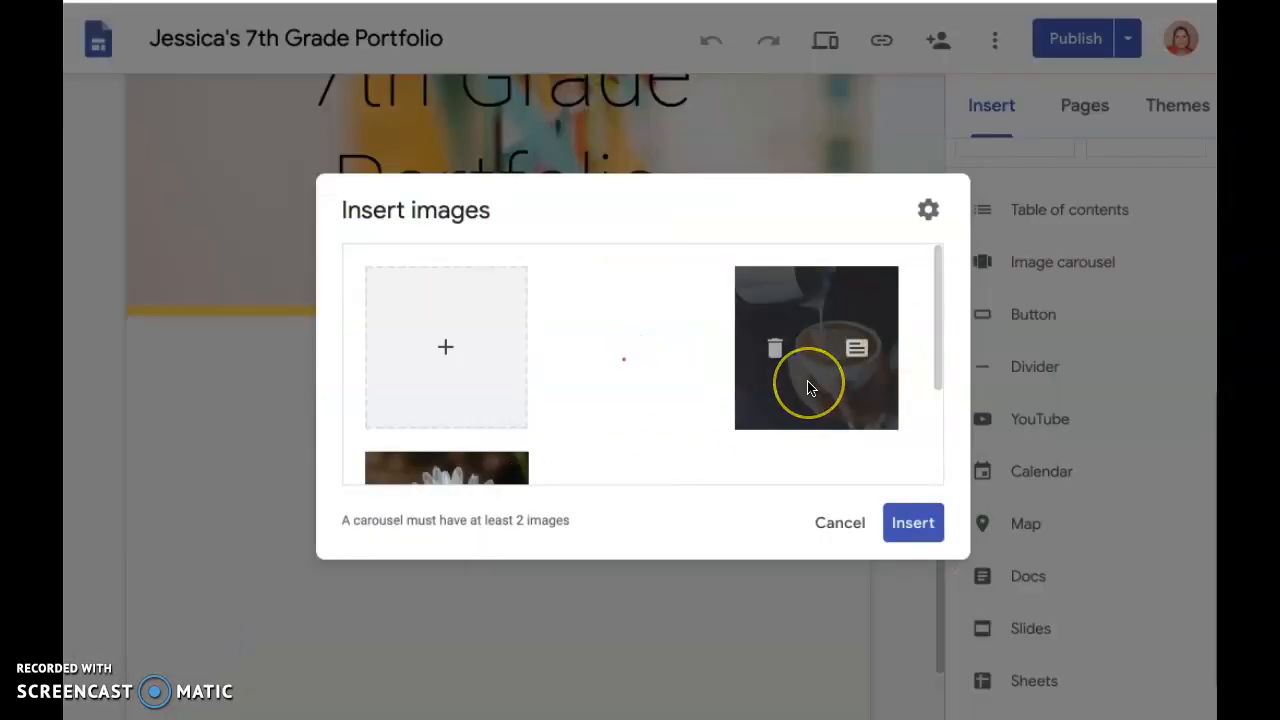
Insert the finished carousel into the page and move it into the Welcome section beside the text
left_click(922, 524)
scroll(502, 456, "down", 1)
scroll(502, 456, "up", 2)
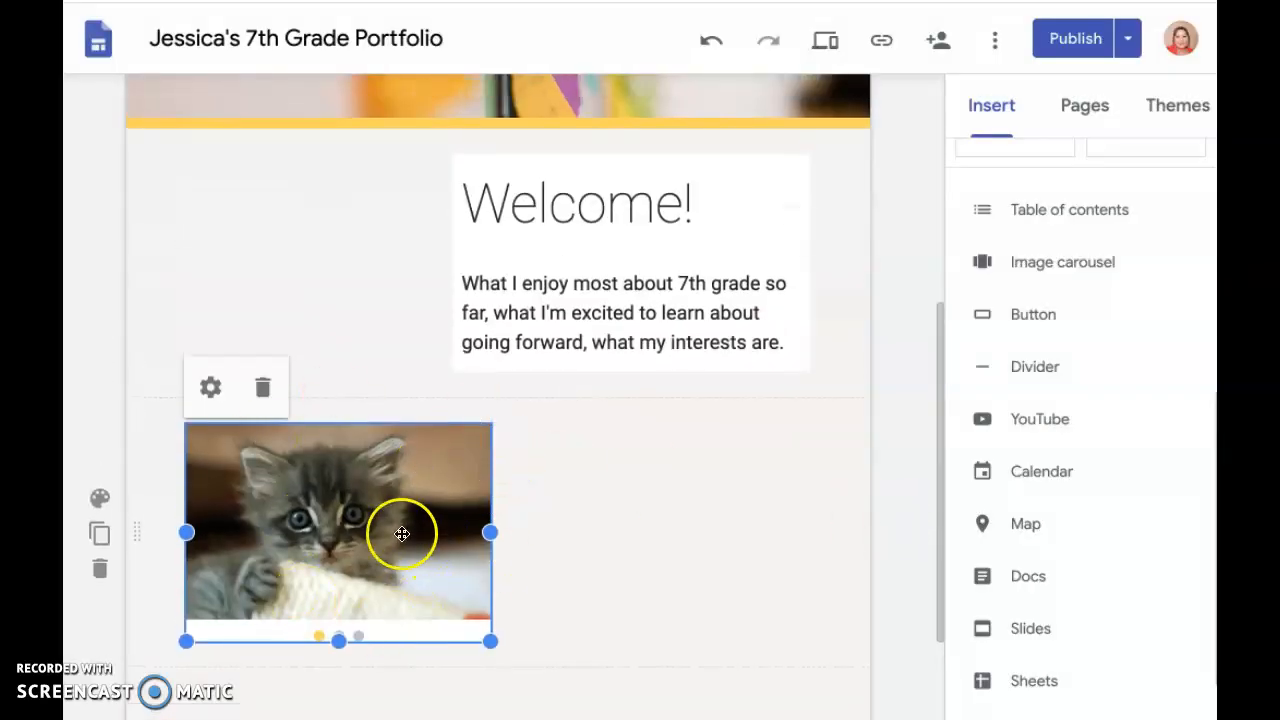
left_click_drag(330, 484, 280, 303)
Narrow the Welcome text column from its left edge and enlarge the carousel to fill the left half of the section
left_click(513, 309)
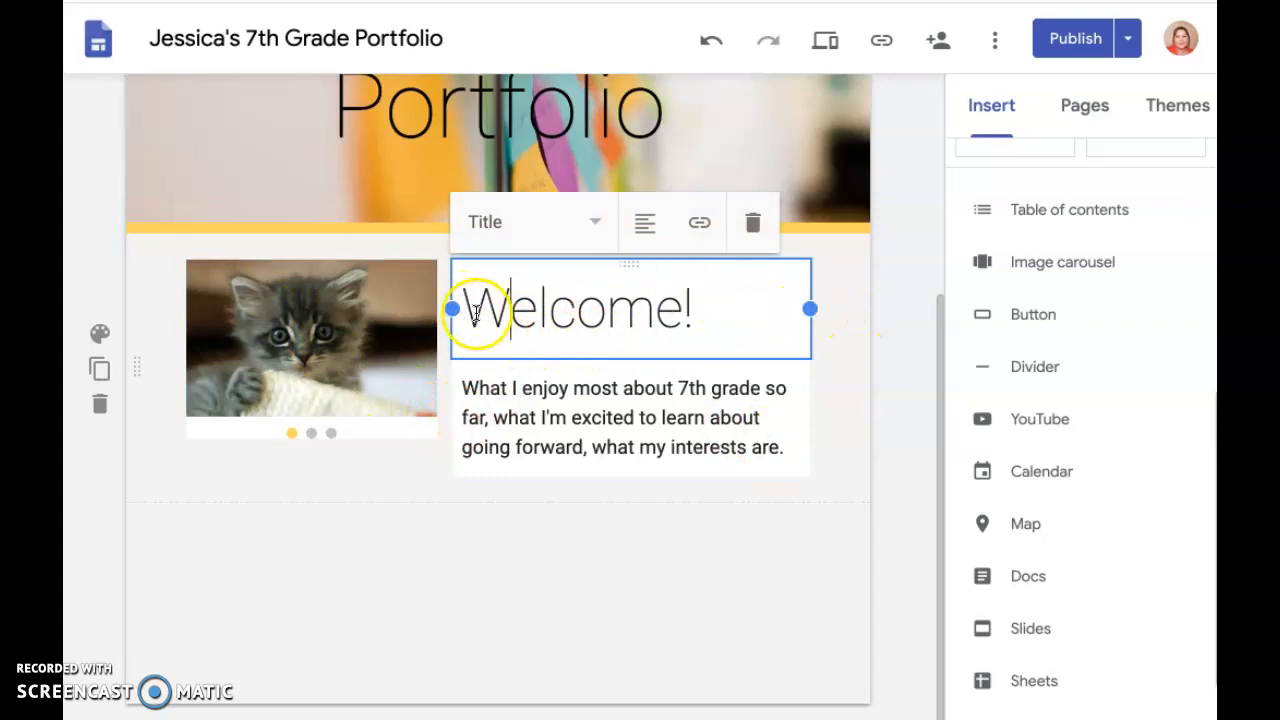
left_click_drag(452, 309, 507, 321)
left_click_drag(387, 338, 320, 352)
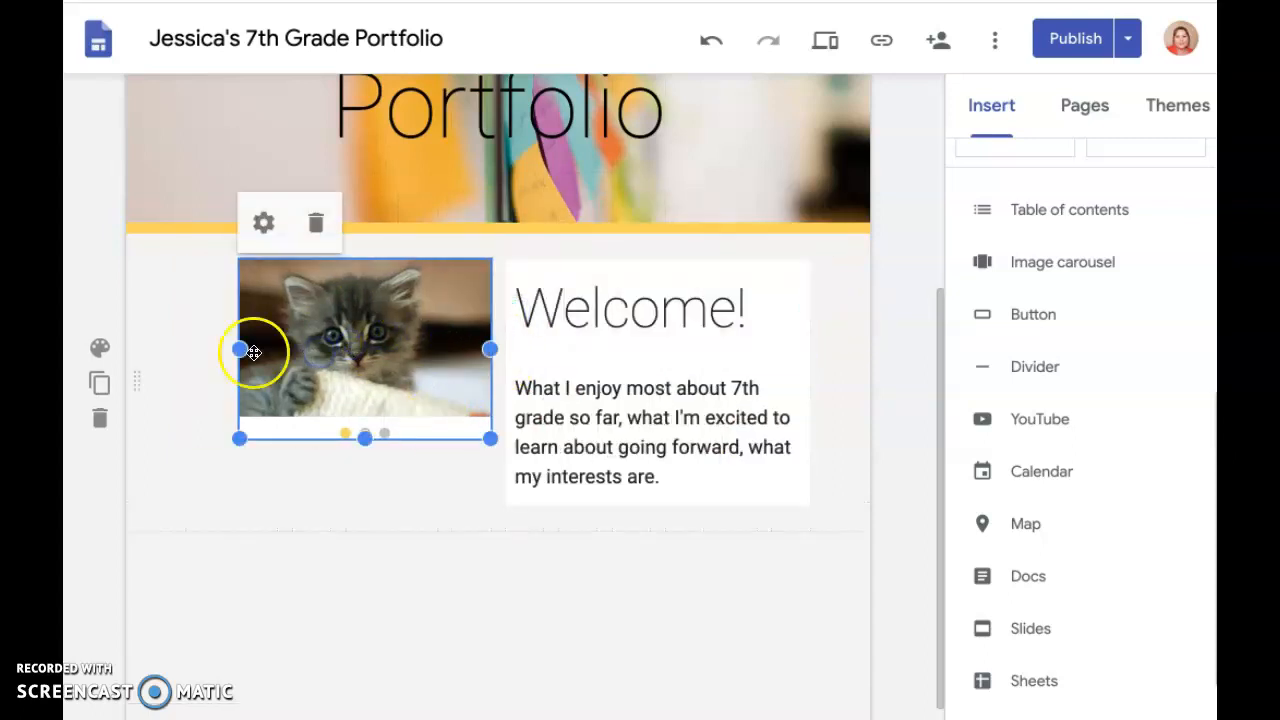
left_click_drag(239, 438, 178, 500)
left_click(884, 398)
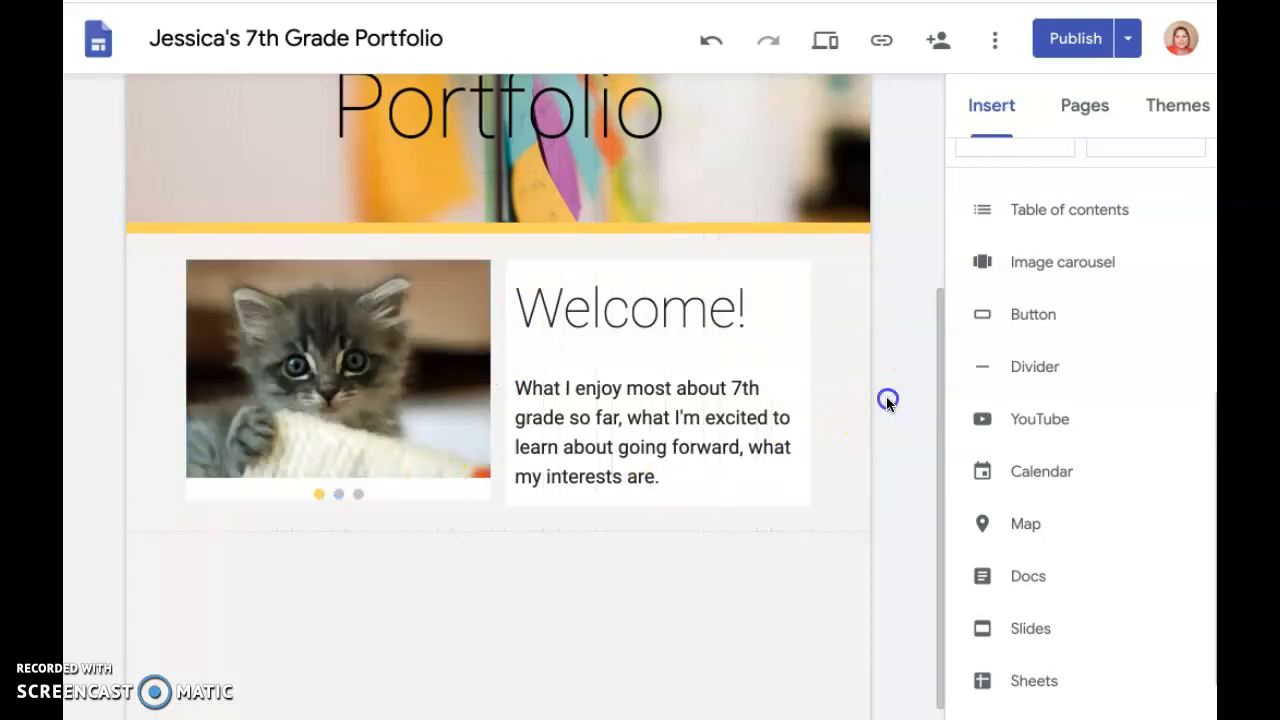
left_click(287, 377)
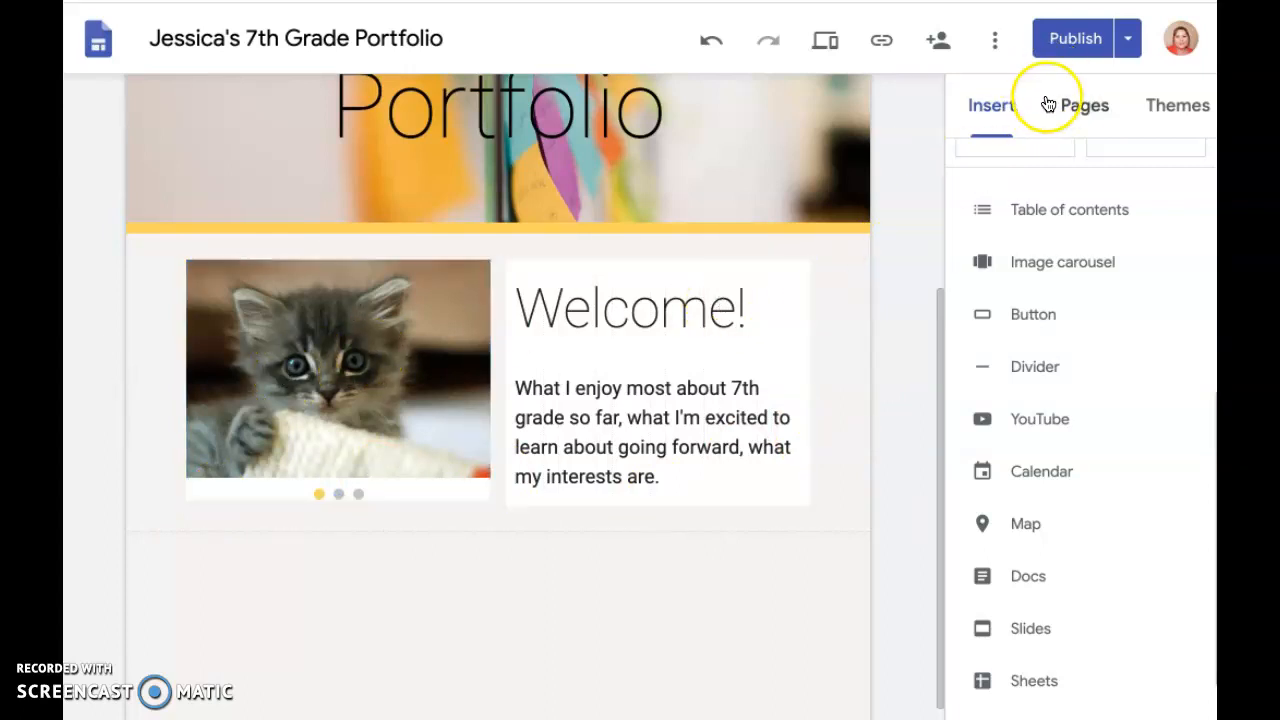
Publish the site with its changes and open the live version
left_click(1072, 42)
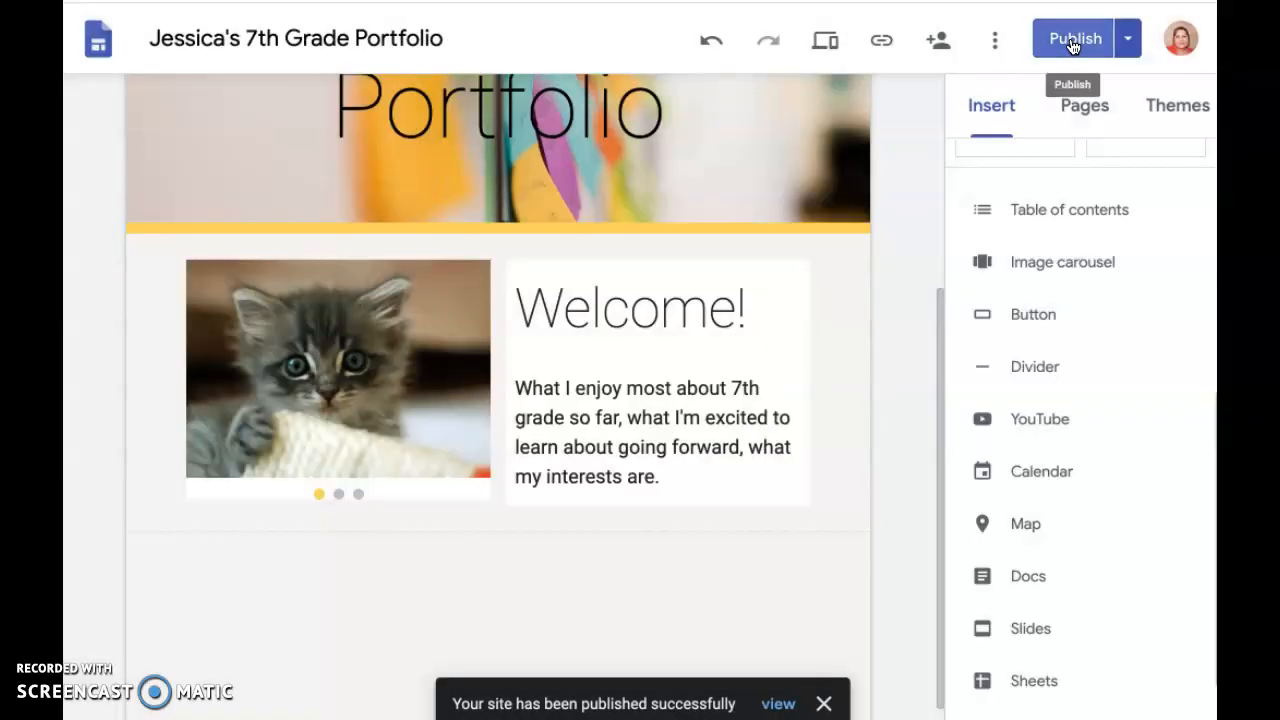
left_click(778, 700)
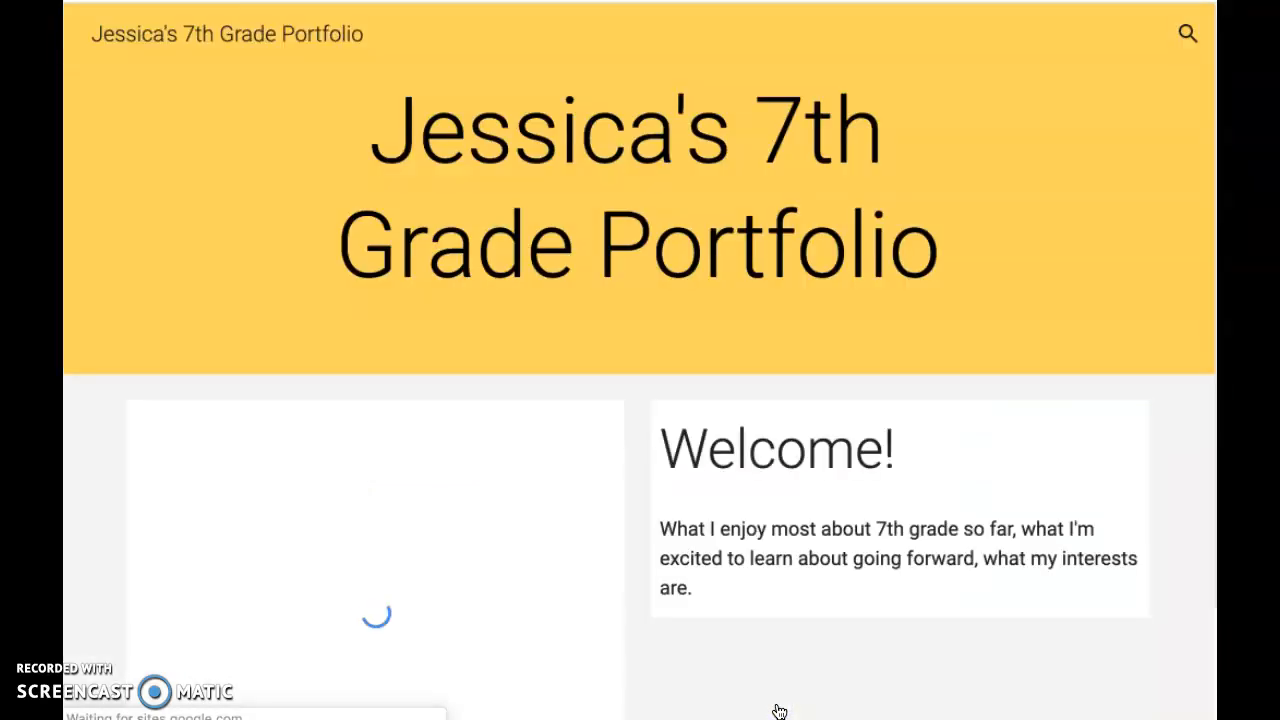
Page through the carousel photos beside the Welcome text on the published site
scroll(703, 328, "down", 1)
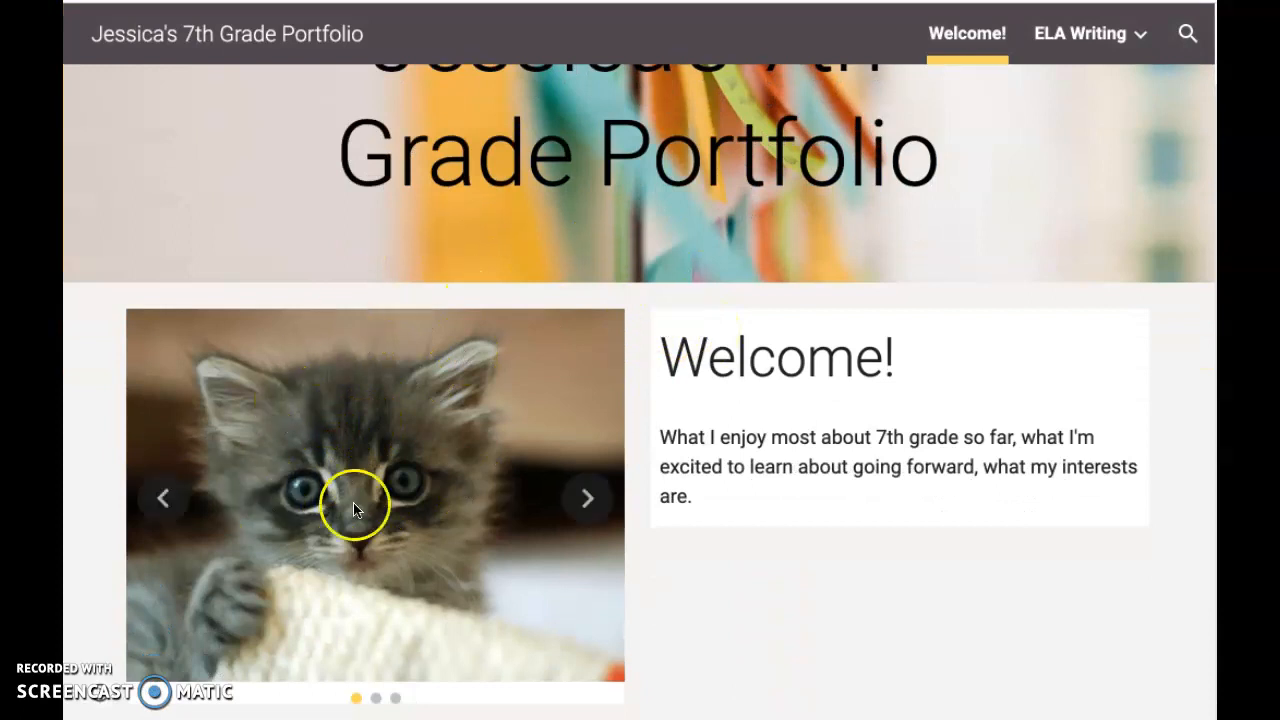
left_click(586, 500)
left_click(584, 506)
left_click(584, 506)
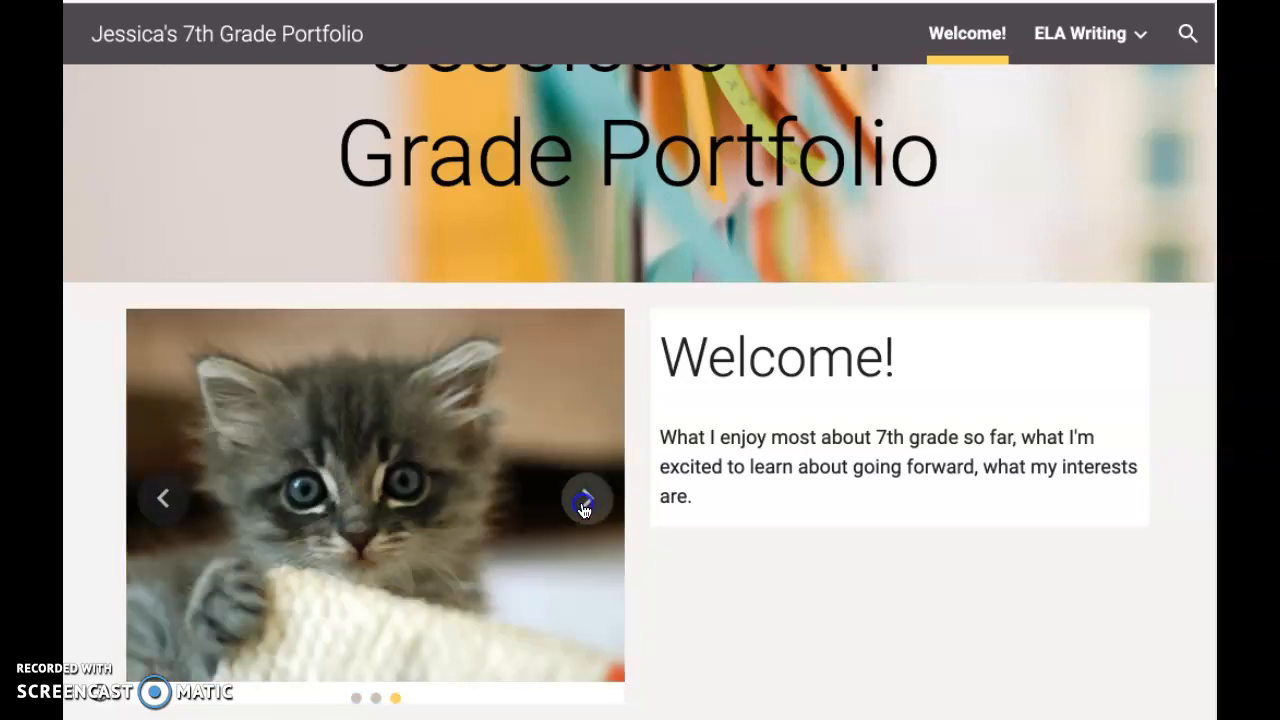
left_click(585, 505)
left_click(584, 507)
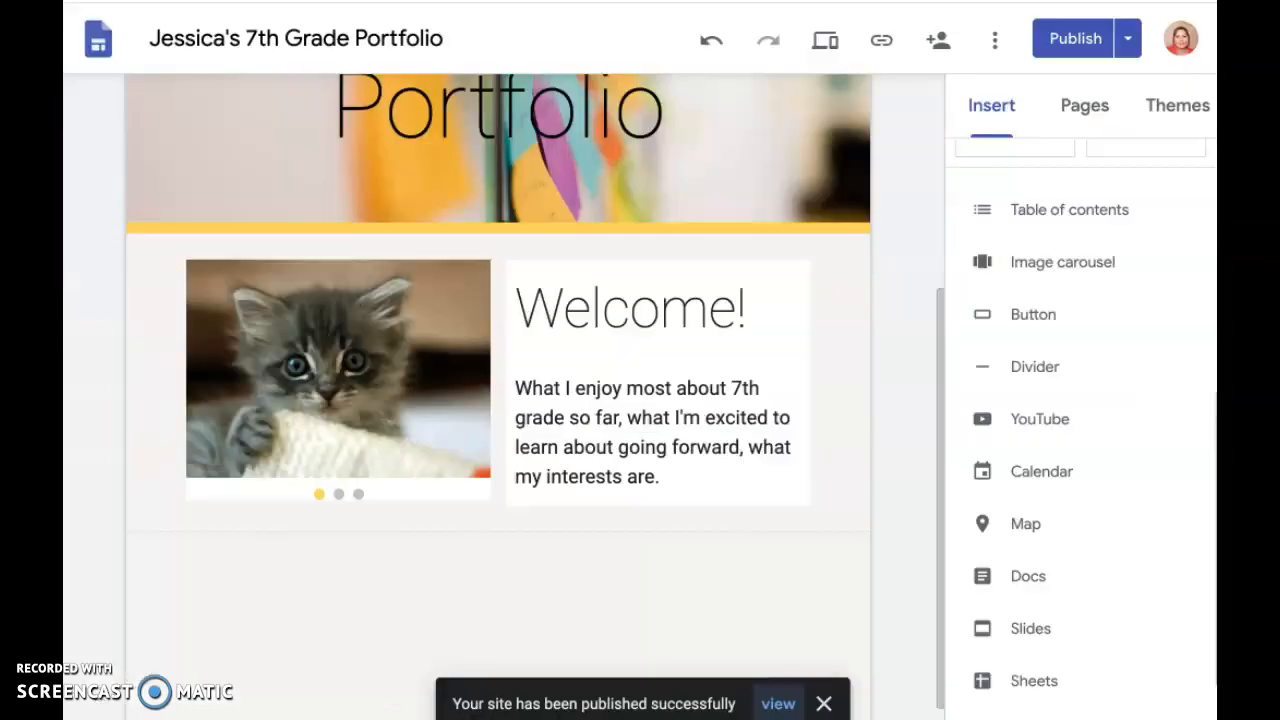
Return to the site editor and insert the layout with two captioned images side by side below the Welcome section
left_click(533, 399)
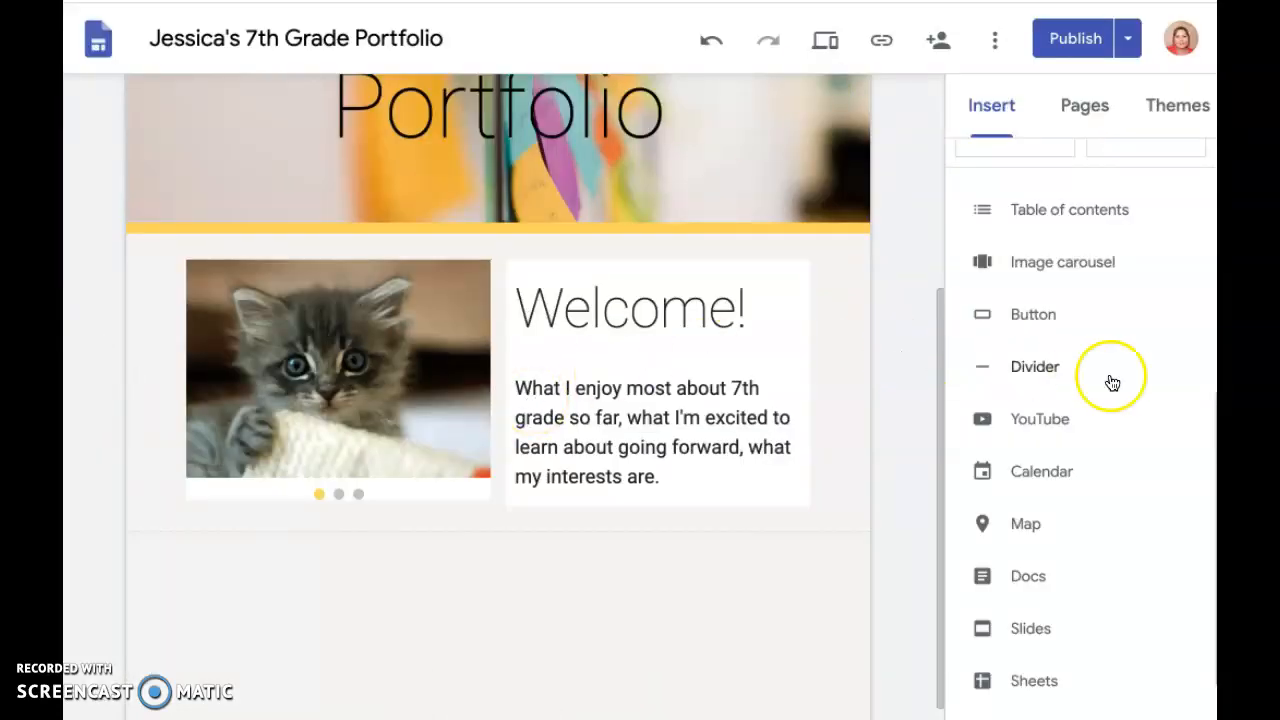
scroll(1111, 389, "up", 3)
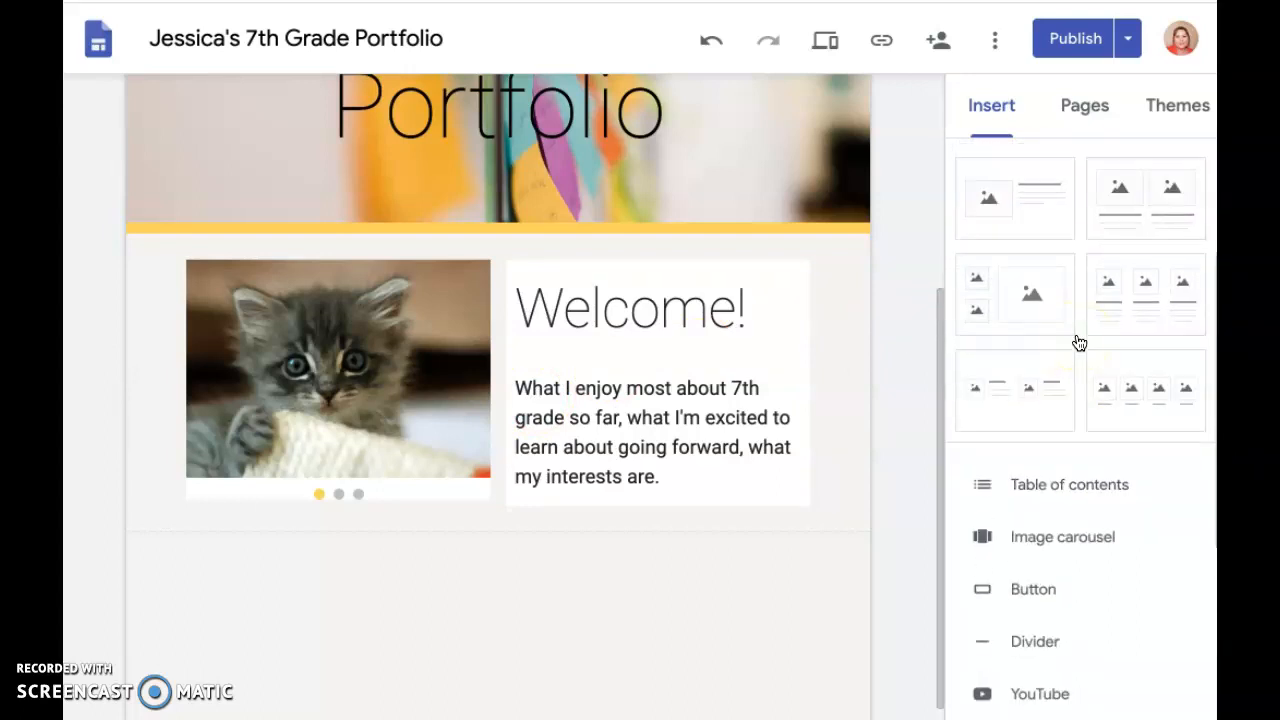
scroll(936, 417, "up", 3)
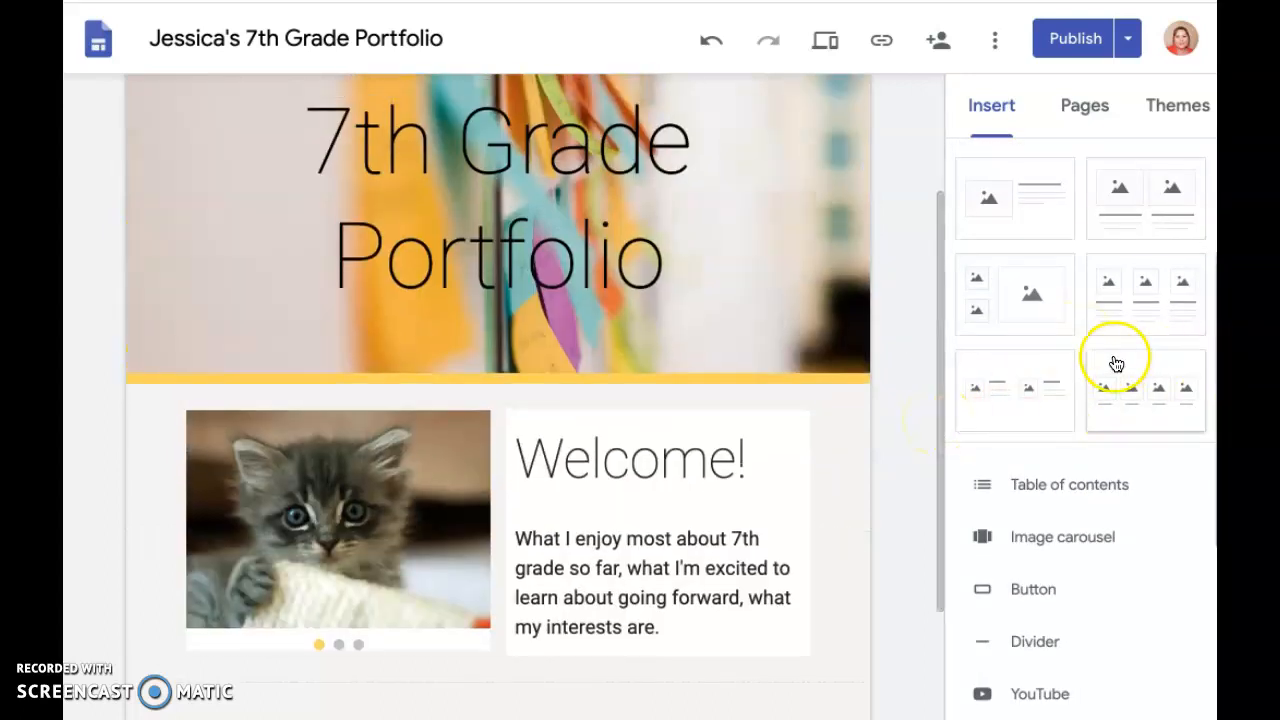
scroll(1113, 332, "up", 3)
scroll(1113, 332, "down", 1)
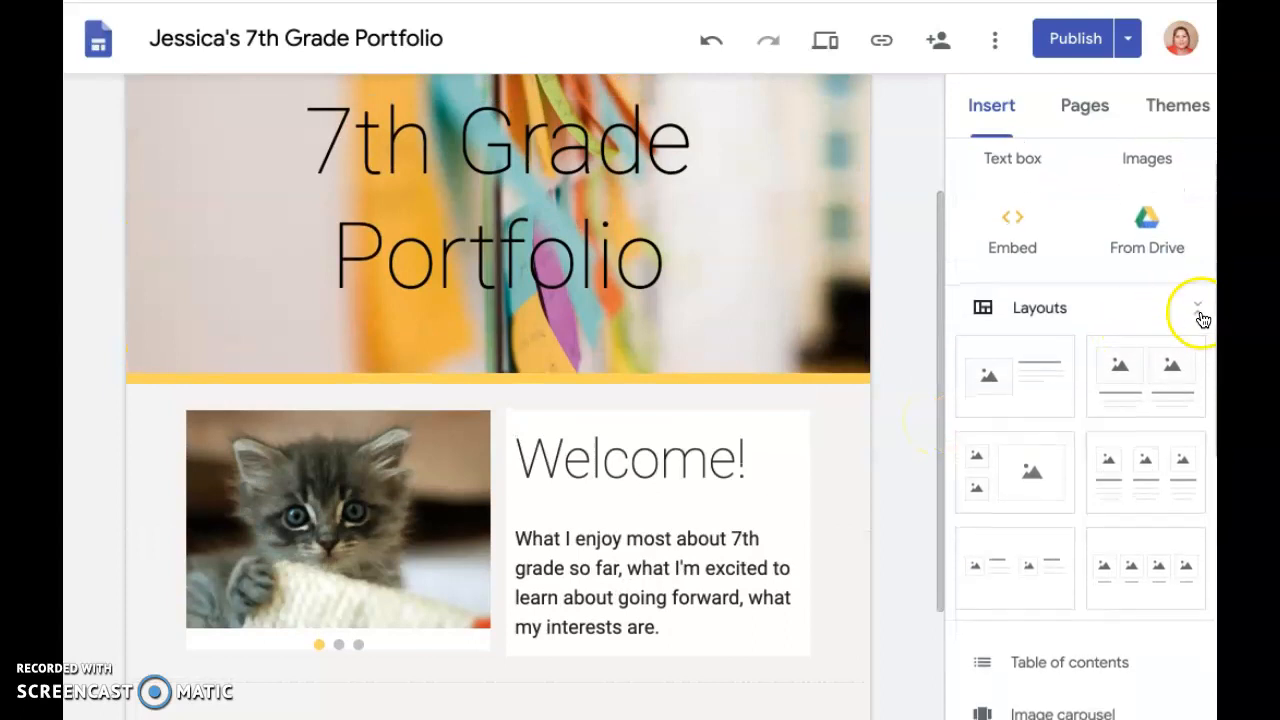
left_click(1200, 312)
left_click(1200, 312)
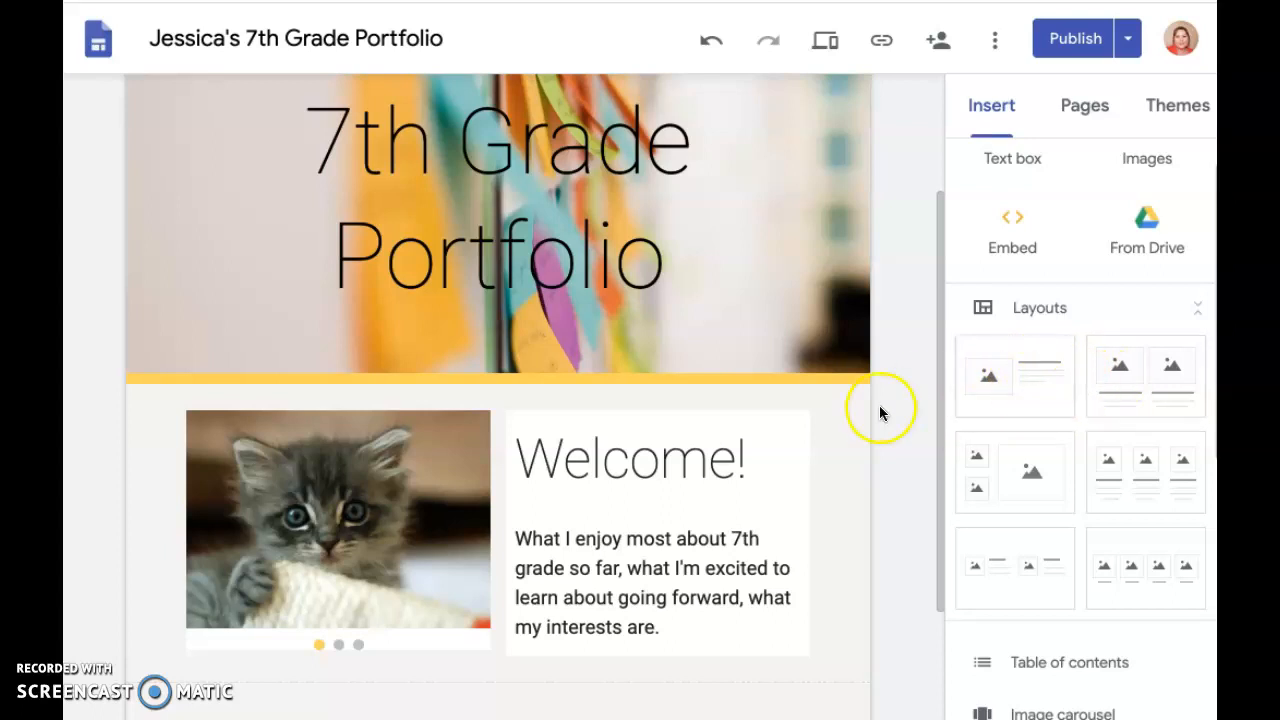
scroll(806, 491, "down", 2)
left_click(1114, 371)
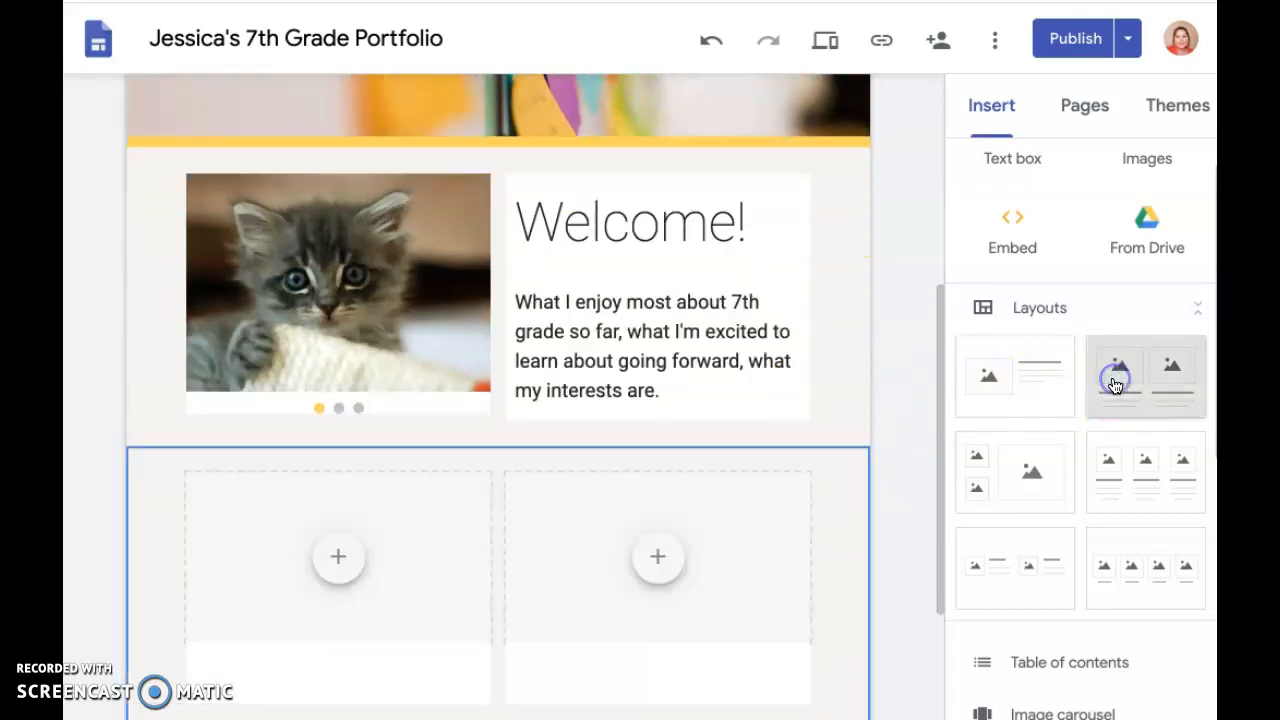
Search Google images for "magazine" and place the man-in-shirt "Investeeri!" cover in the new section's left image placeholder
left_click(321, 283)
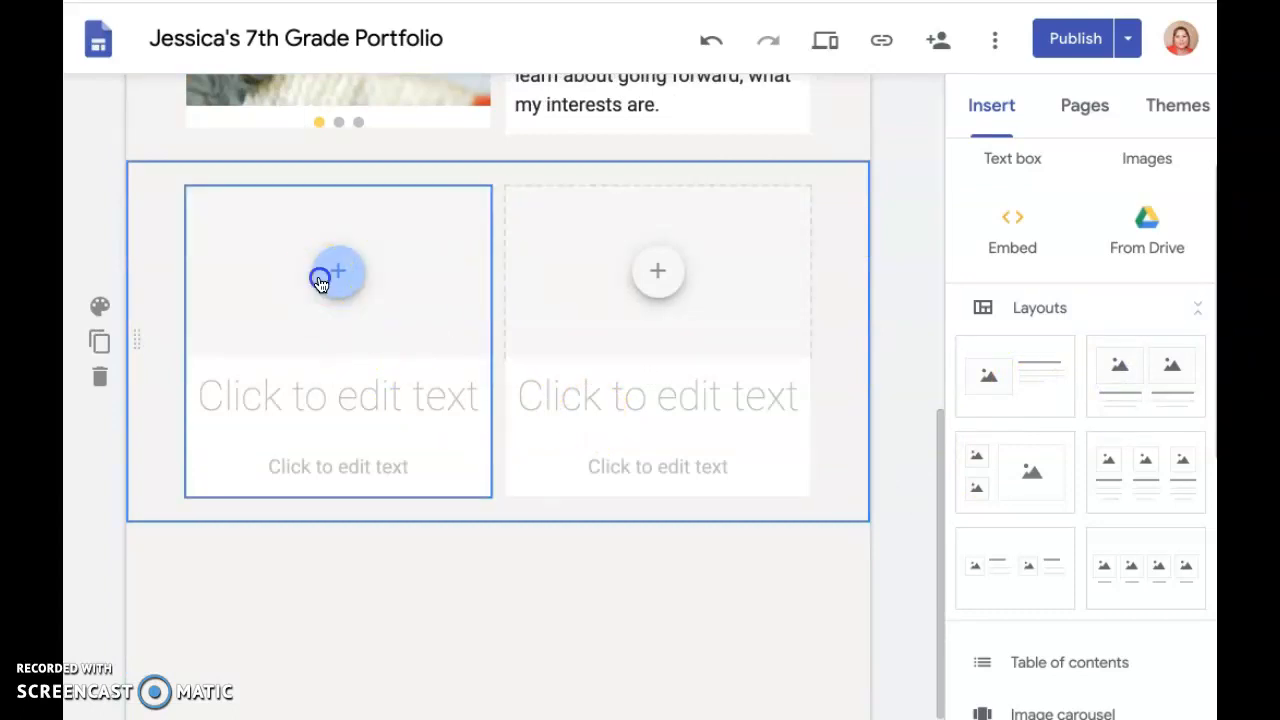
left_click(459, 387)
left_click(290, 146)
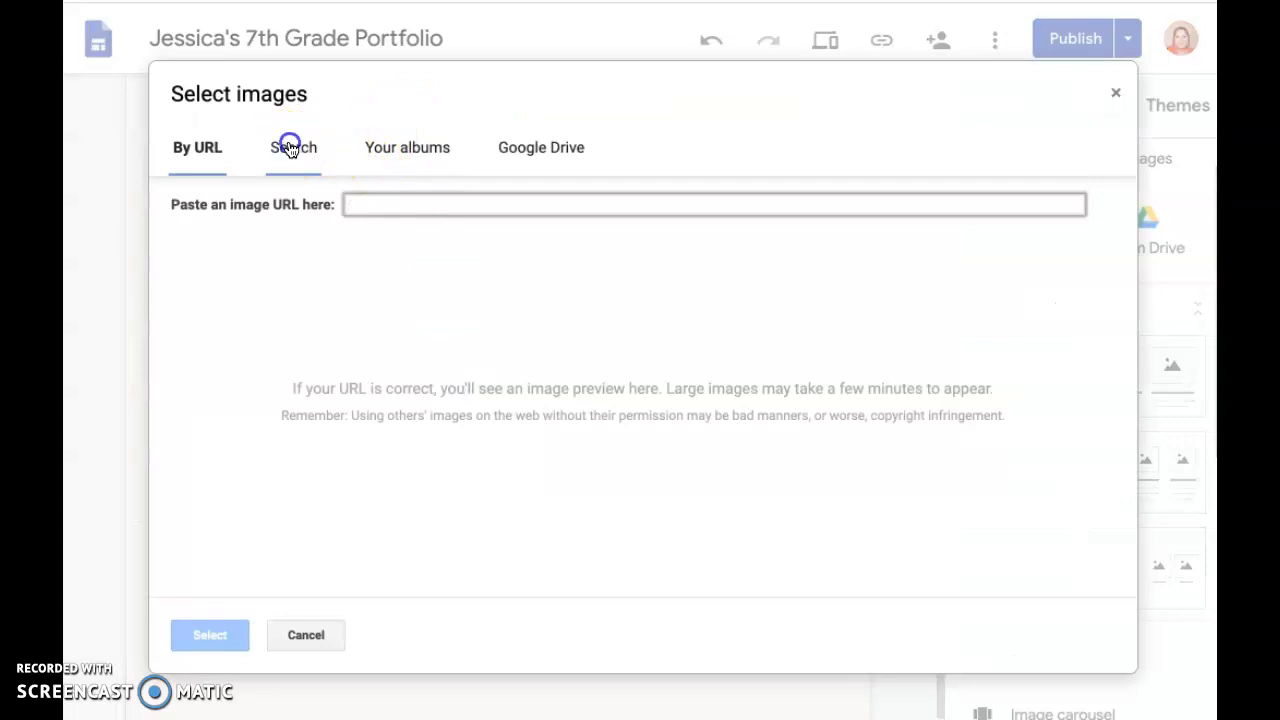
type("ma")
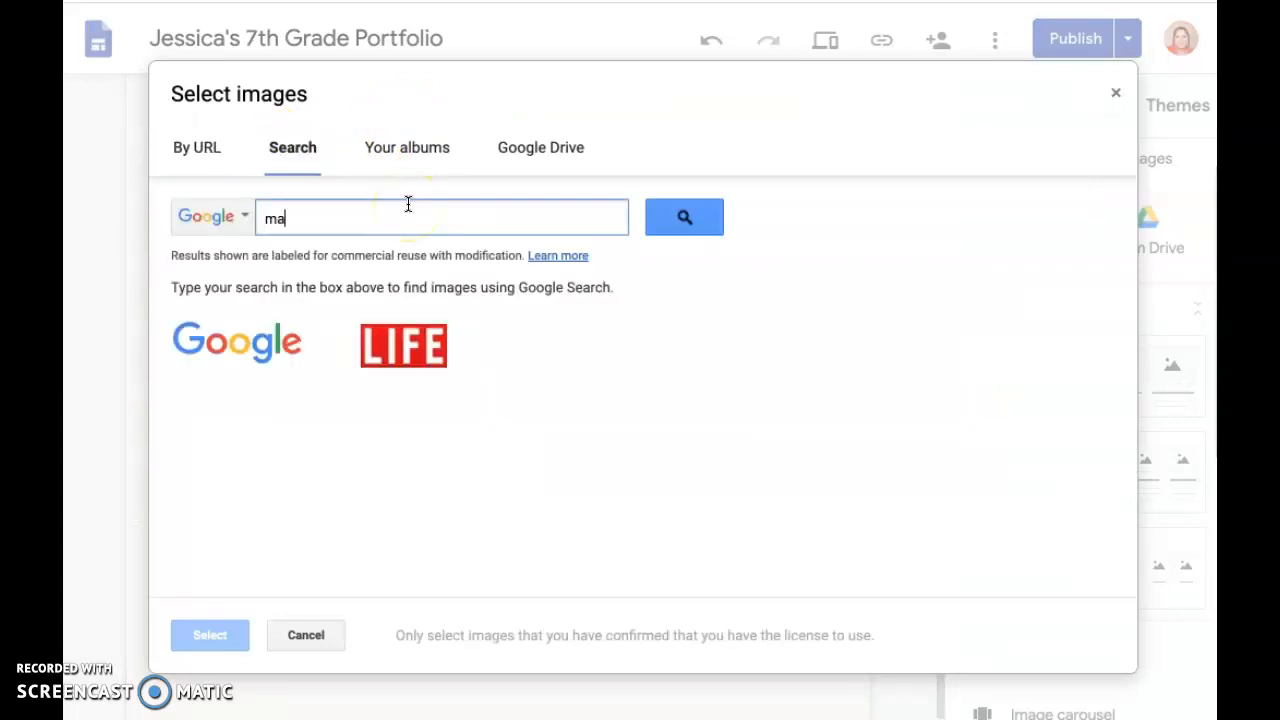
type("gazine")
key("Return")
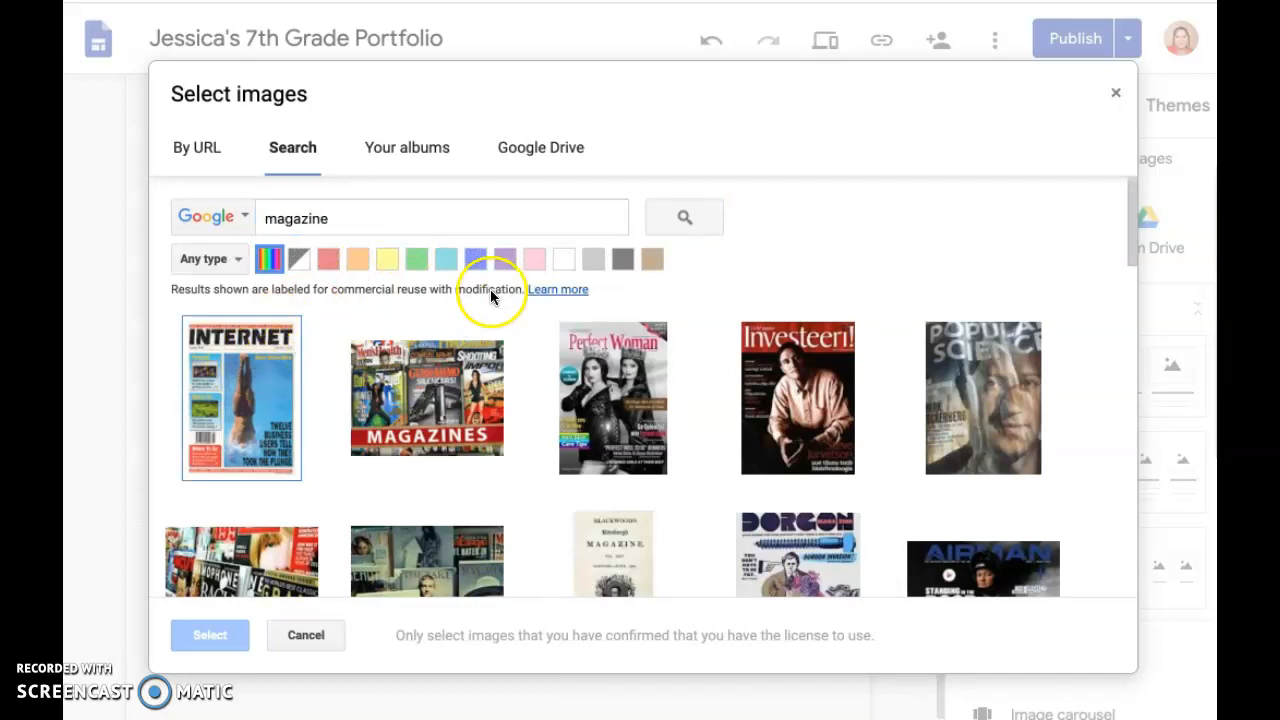
left_click(798, 358)
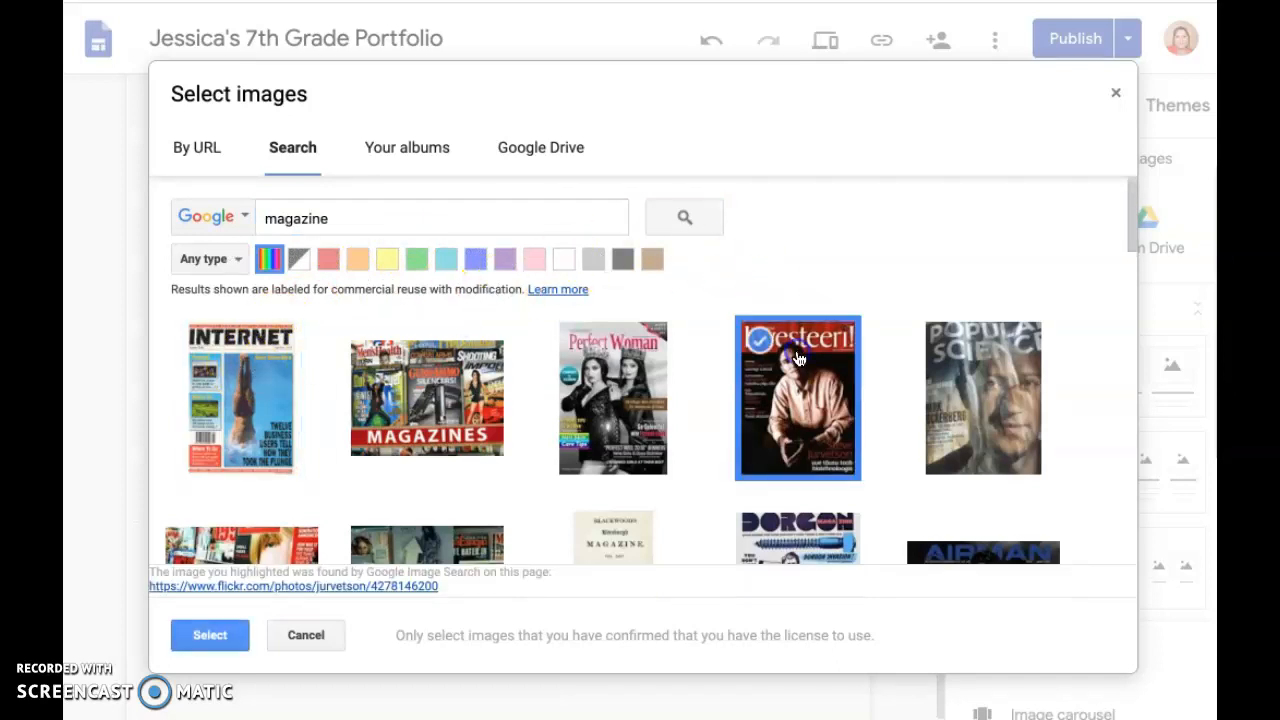
left_click(200, 645)
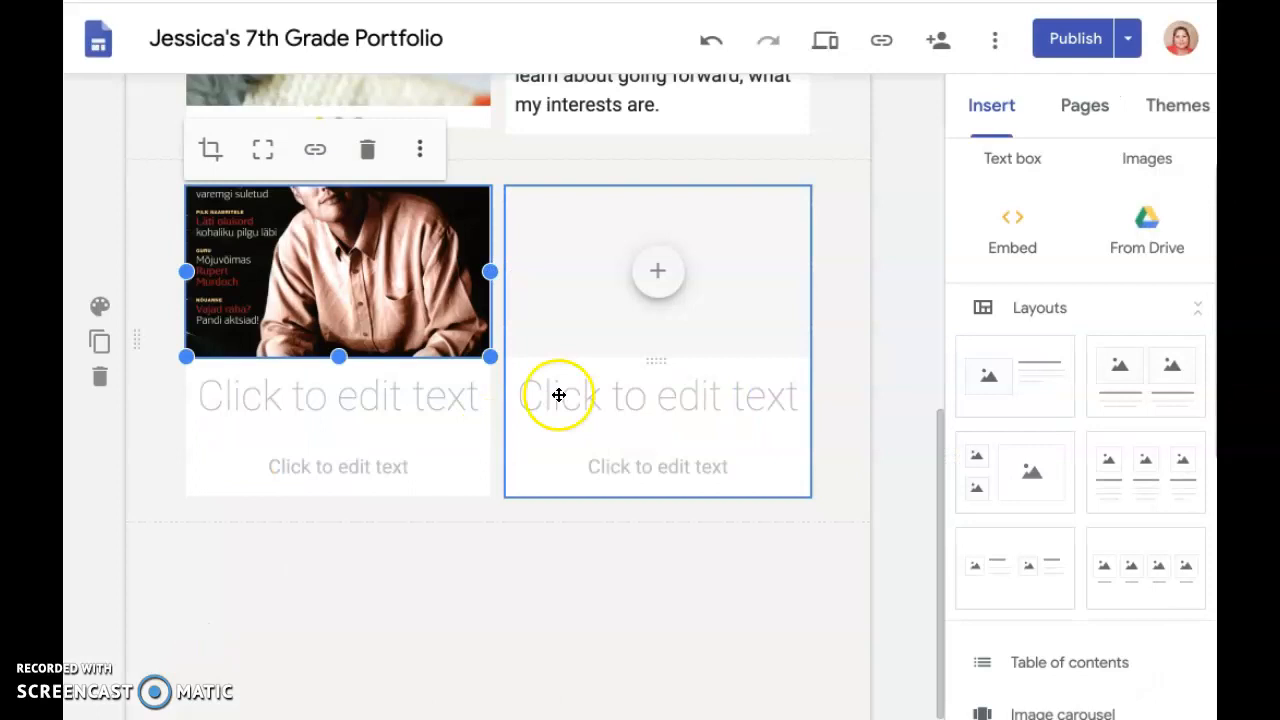
Caption the magazine image with the title "Text Title" and the text "Some more info...yay!"
scroll(436, 310, "up", 1)
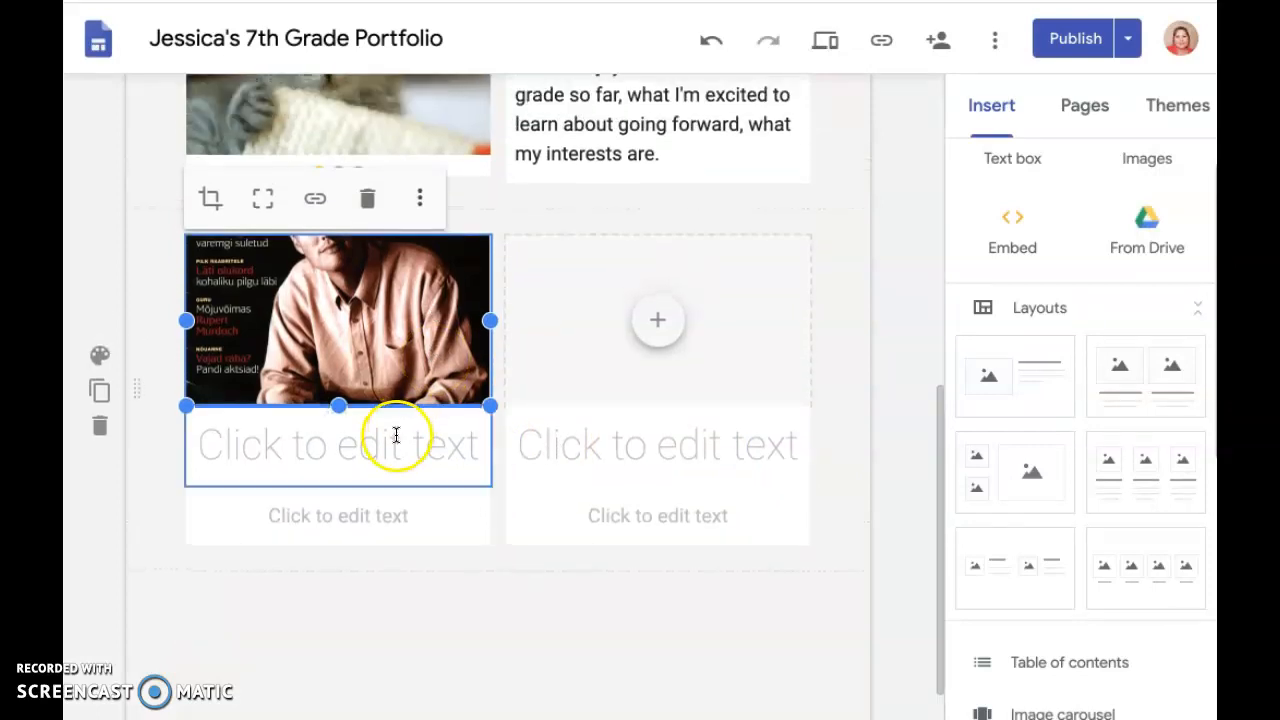
left_click(393, 438)
type("Text Title")
left_click(366, 512)
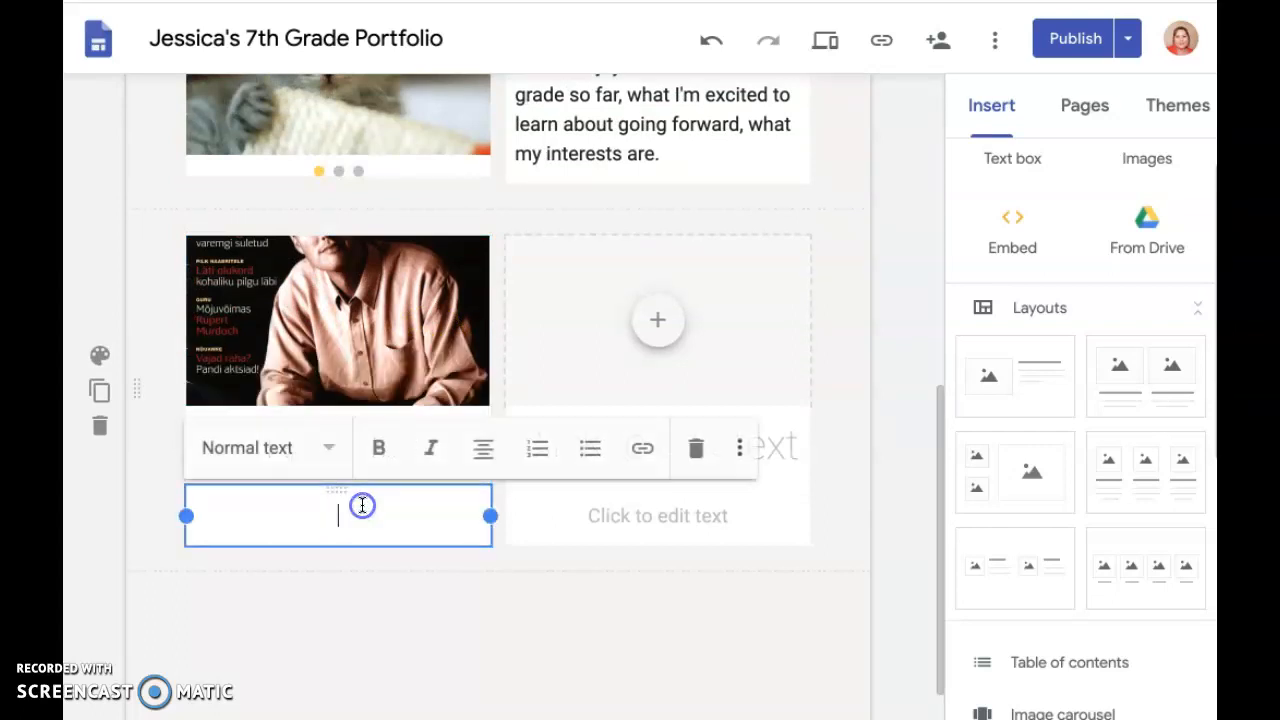
type("Some more info...yay!")
left_click(426, 488)
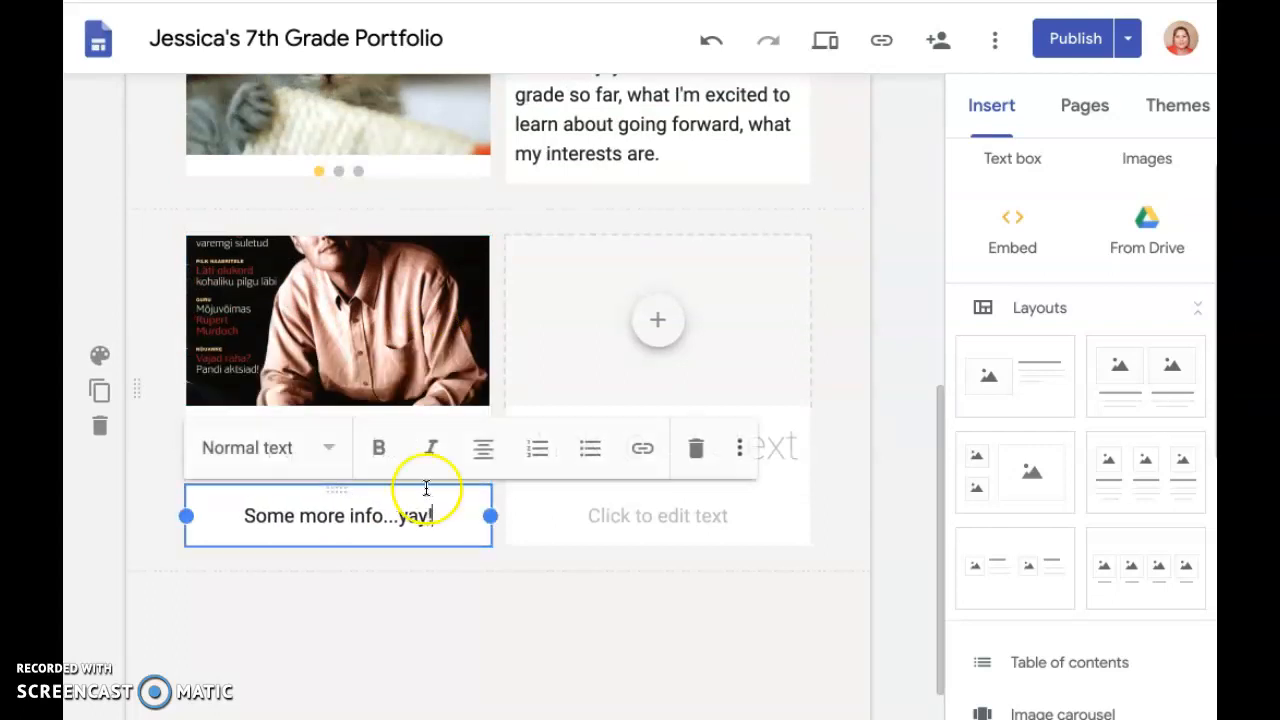
left_click(891, 520)
Delete the whole two-column section containing the magazine image
scroll(929, 523, "up", 2)
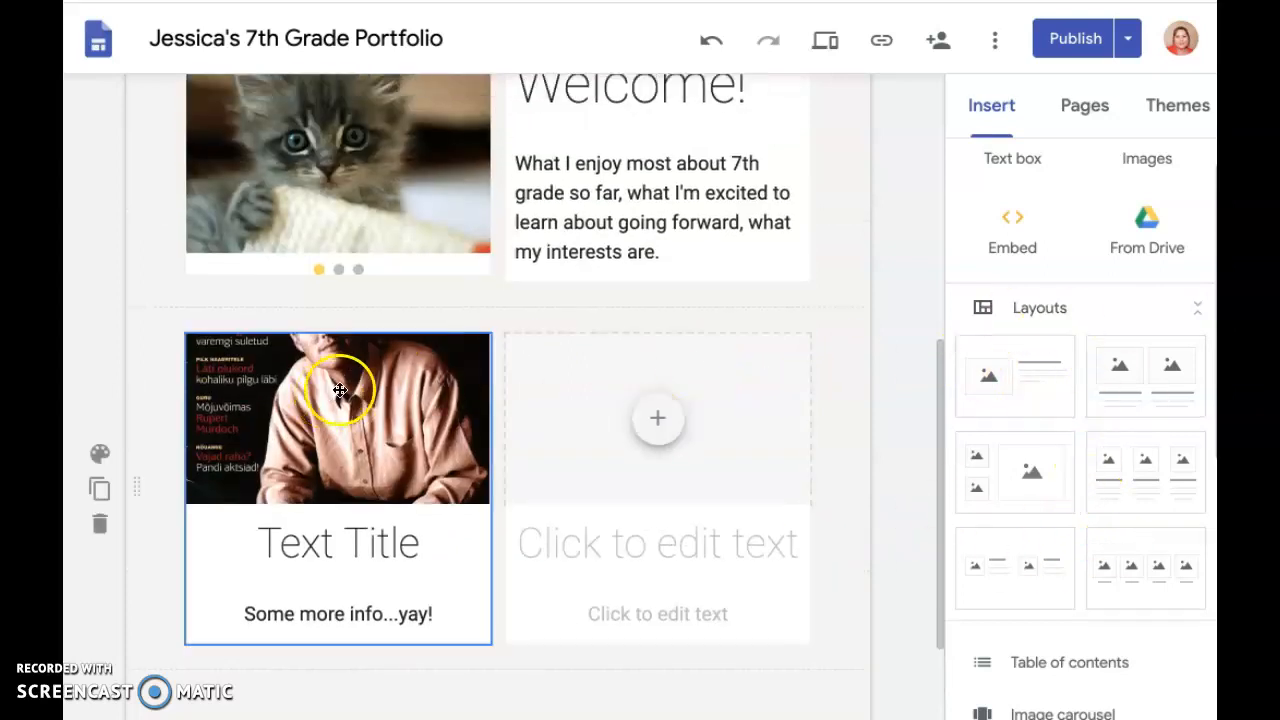
left_click(104, 523)
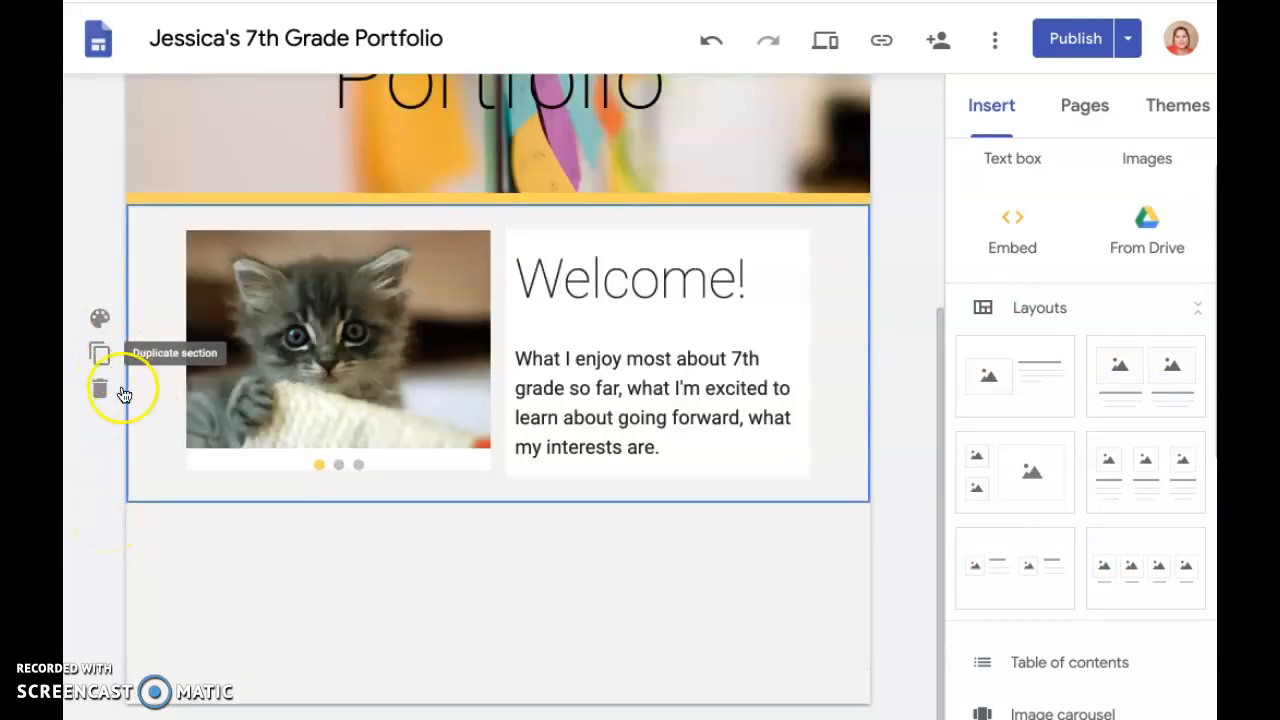
Set the Welcome section's background to the grey wooden-plank image from the gallery
left_click(101, 318)
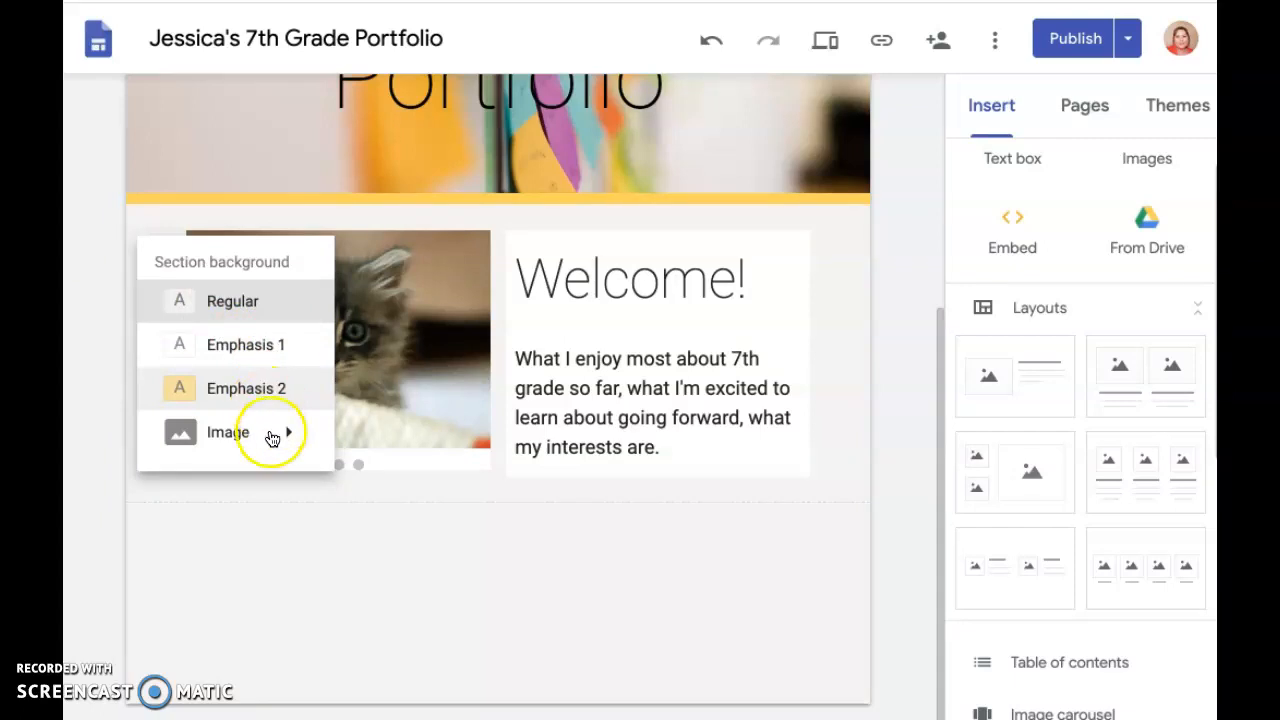
mouse_move(273, 442)
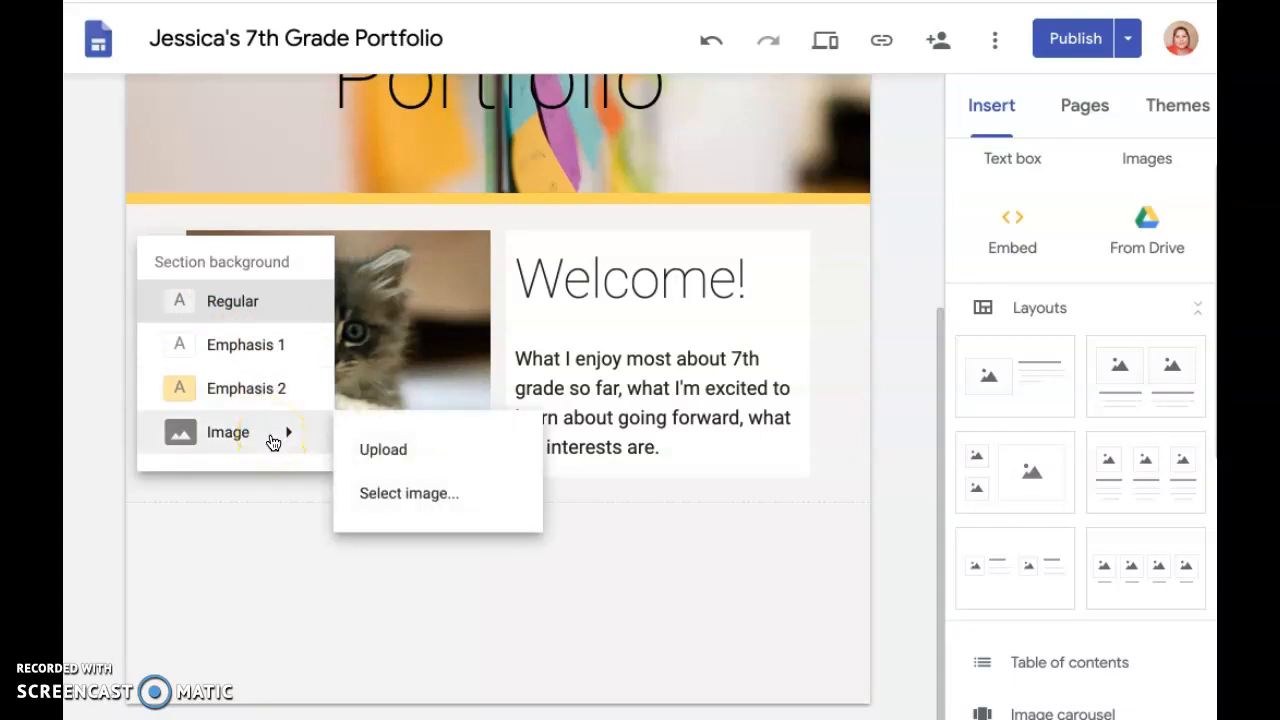
left_click(420, 495)
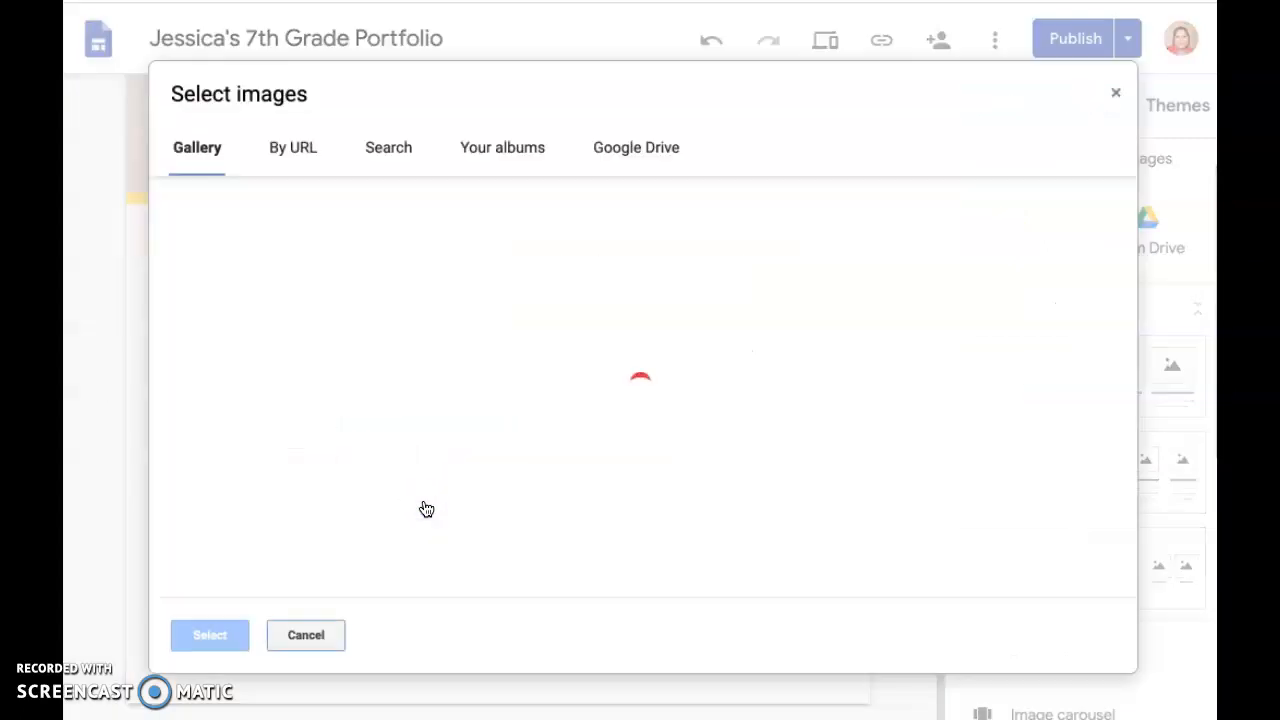
left_click(330, 251)
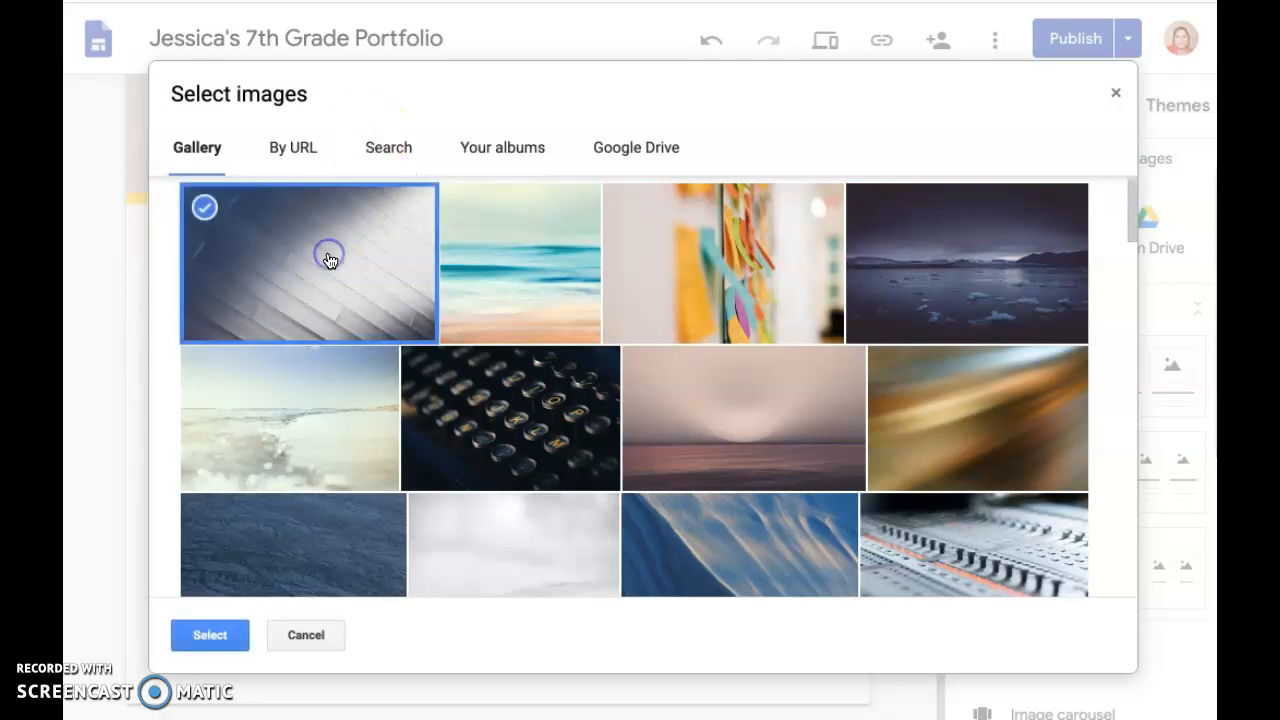
left_click(210, 632)
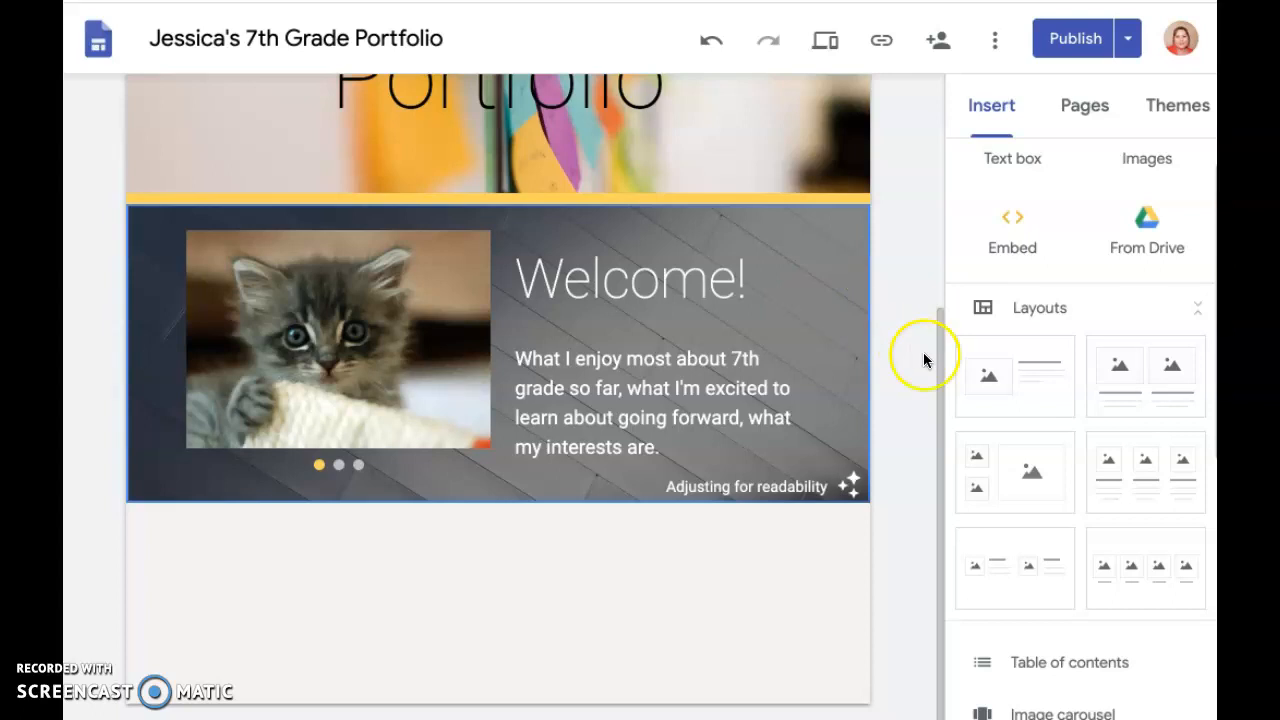
Look through the insertable content types, the site's page list and the available themes
scroll(914, 320, "up", 2)
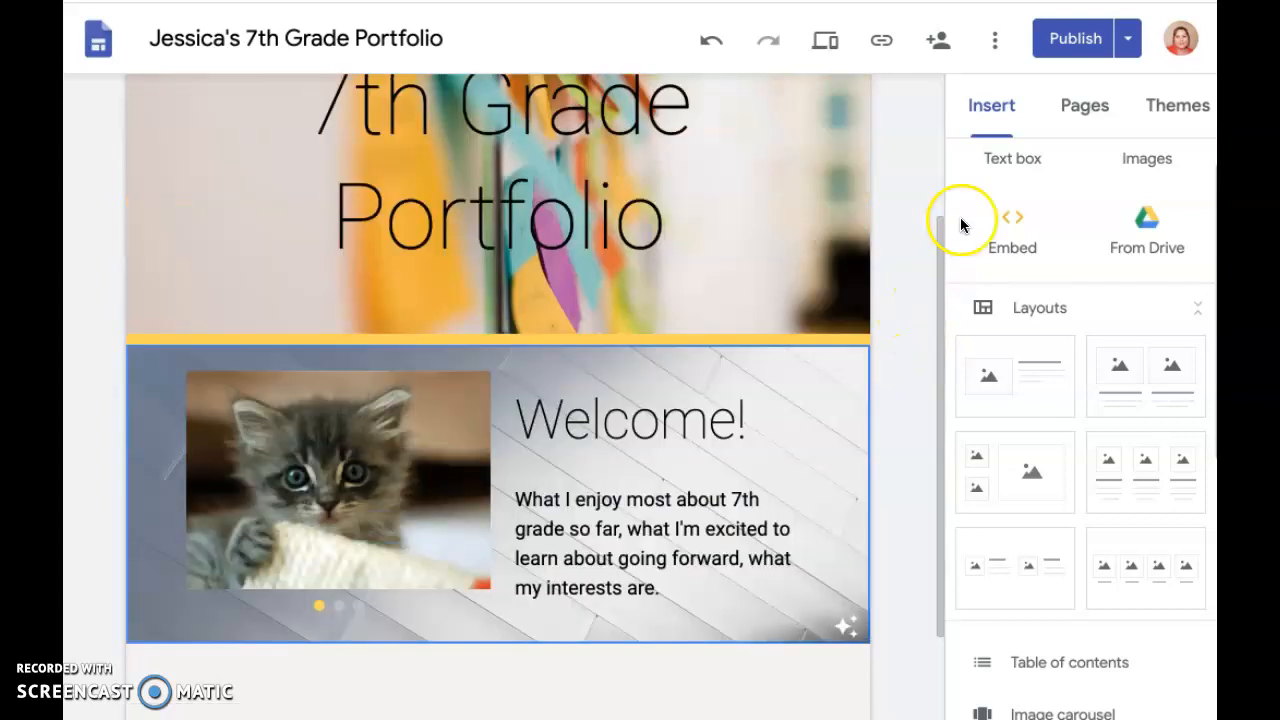
scroll(901, 207, "up", 2)
scroll(1107, 424, "down", 5)
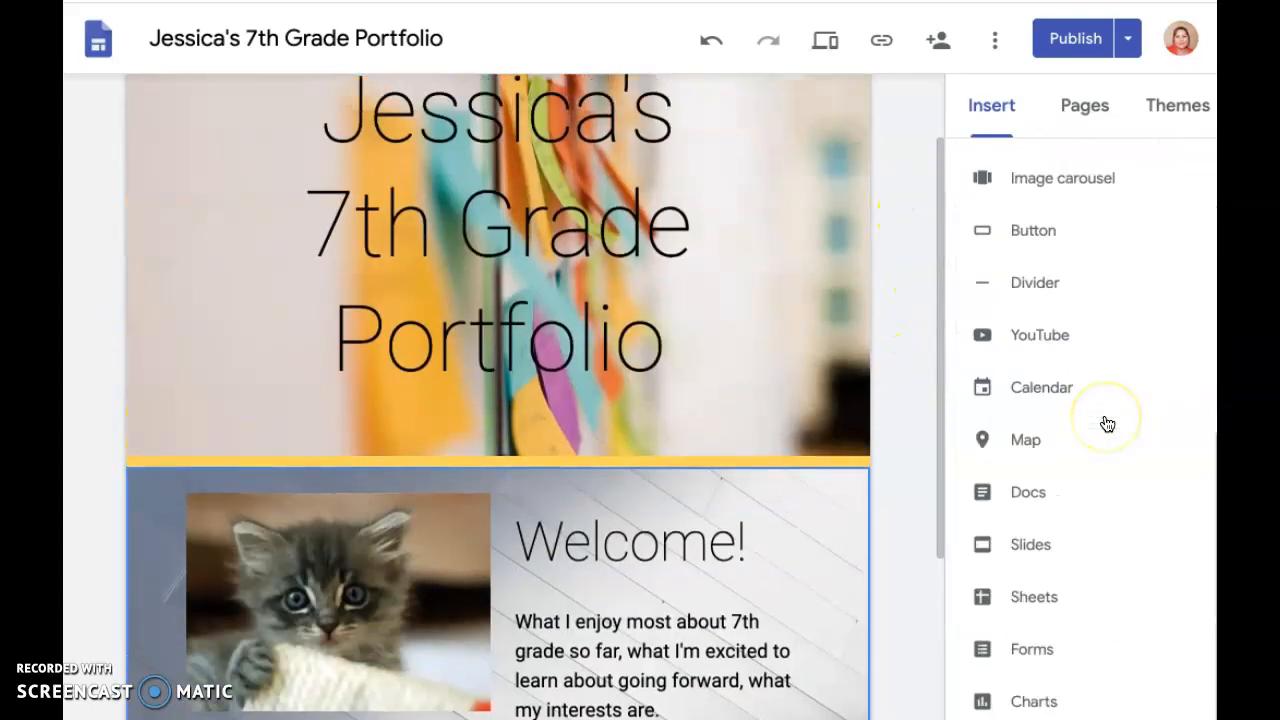
scroll(910, 283, "up", 2)
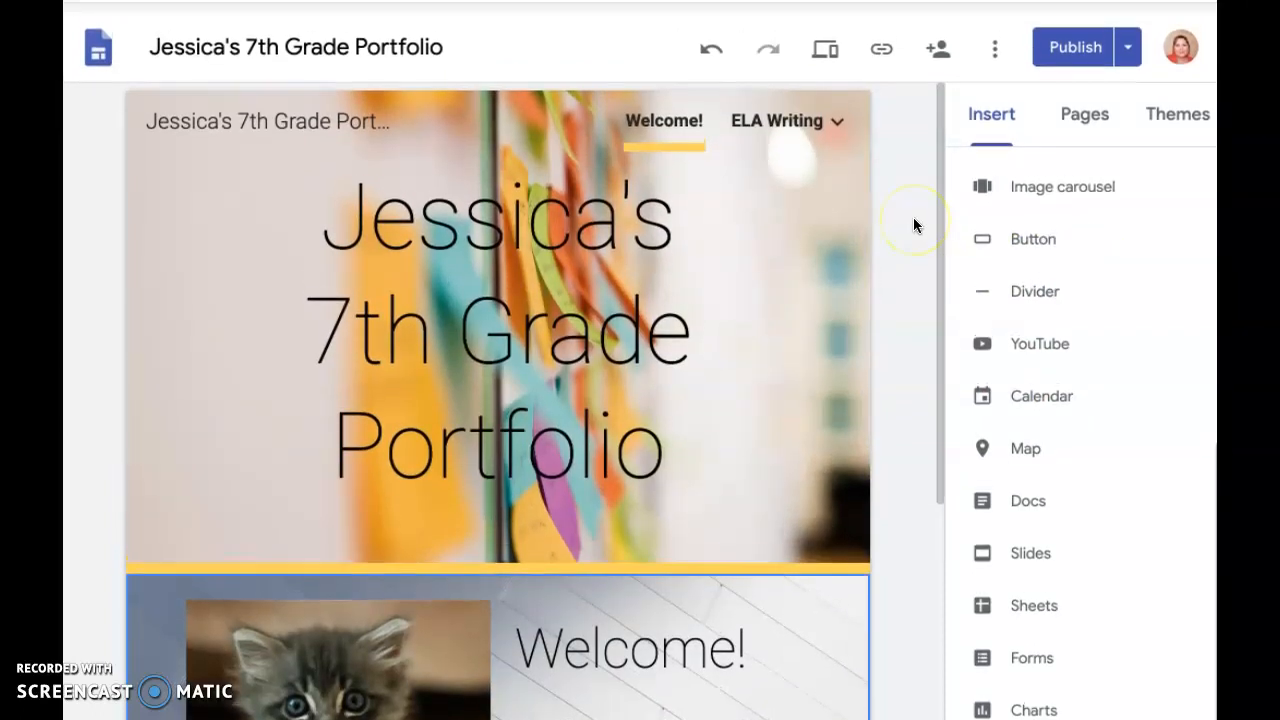
scroll(837, 295, "down", 3)
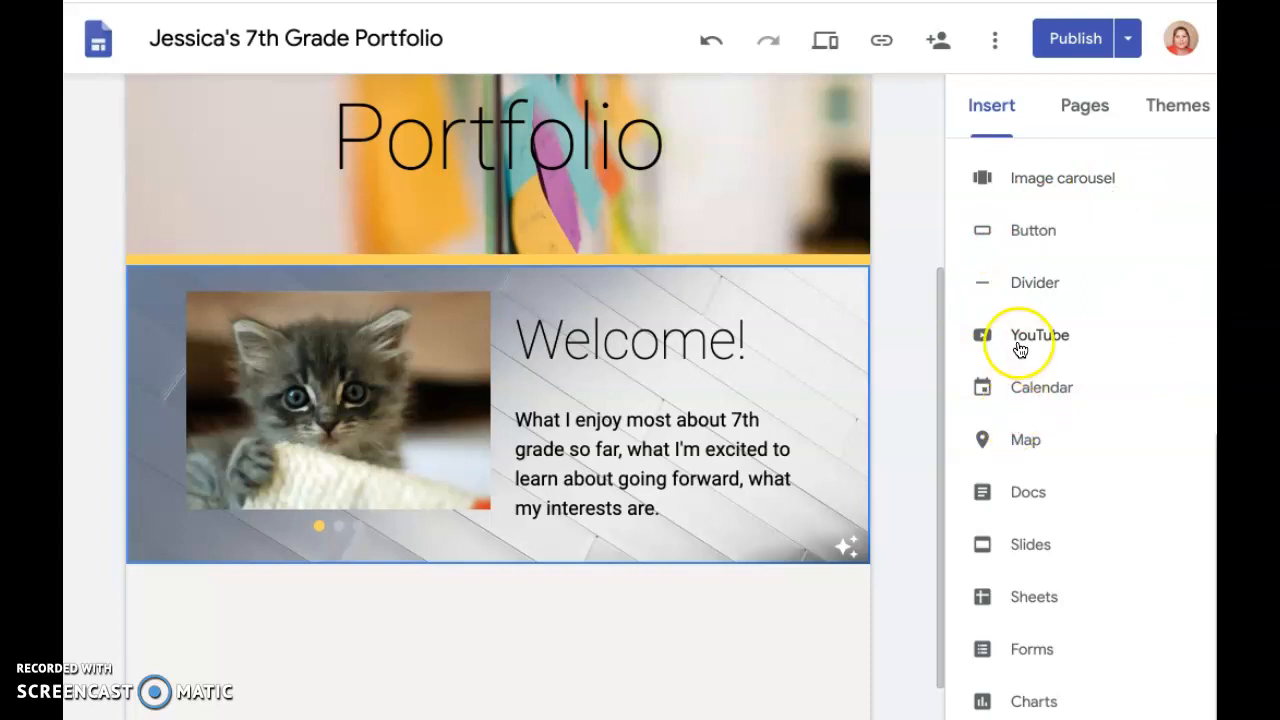
scroll(1027, 300, "up", 5)
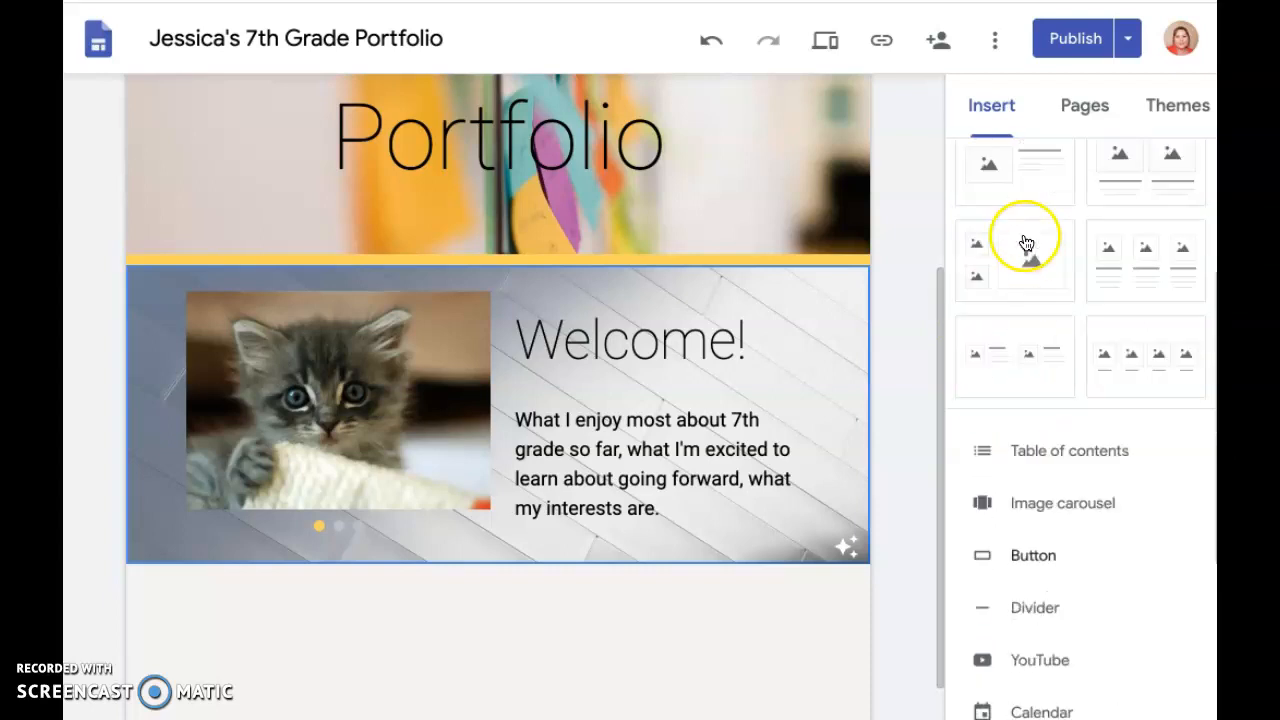
left_click(1066, 118)
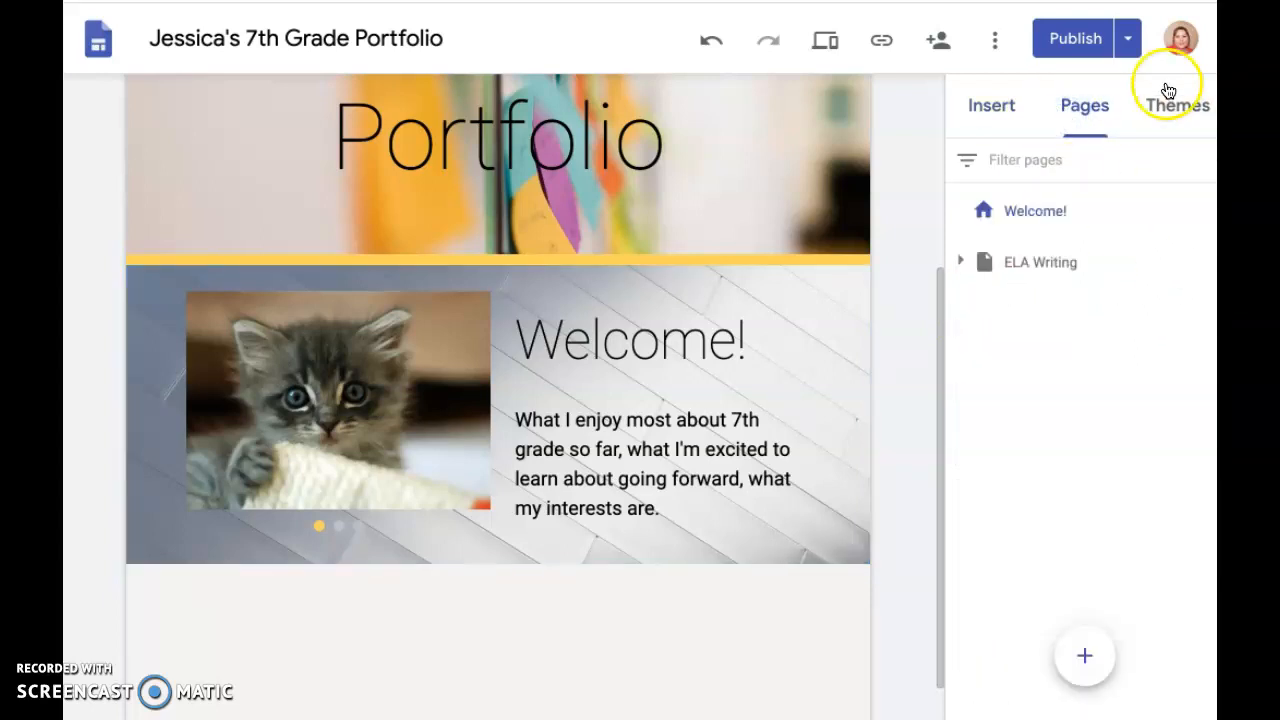
left_click(1197, 105)
scroll(1046, 365, "down", 2)
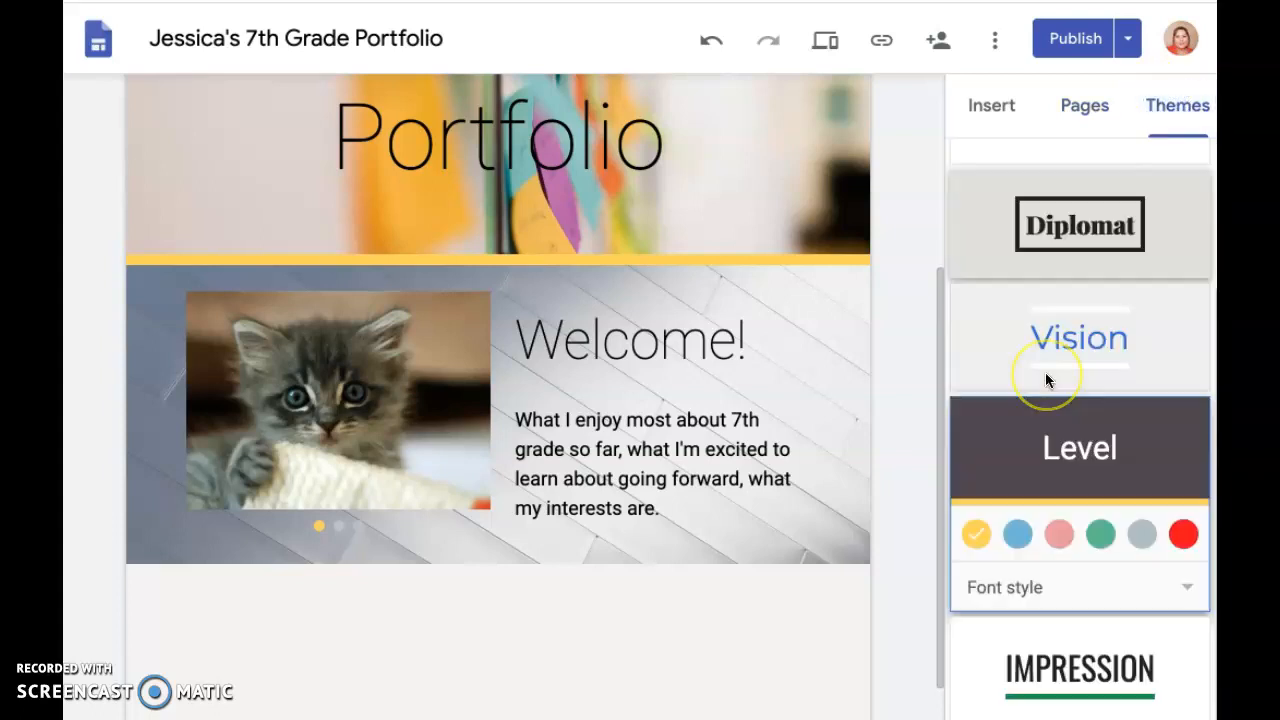
scroll(1035, 370, "up", 2)
scroll(914, 260, "up", 3)
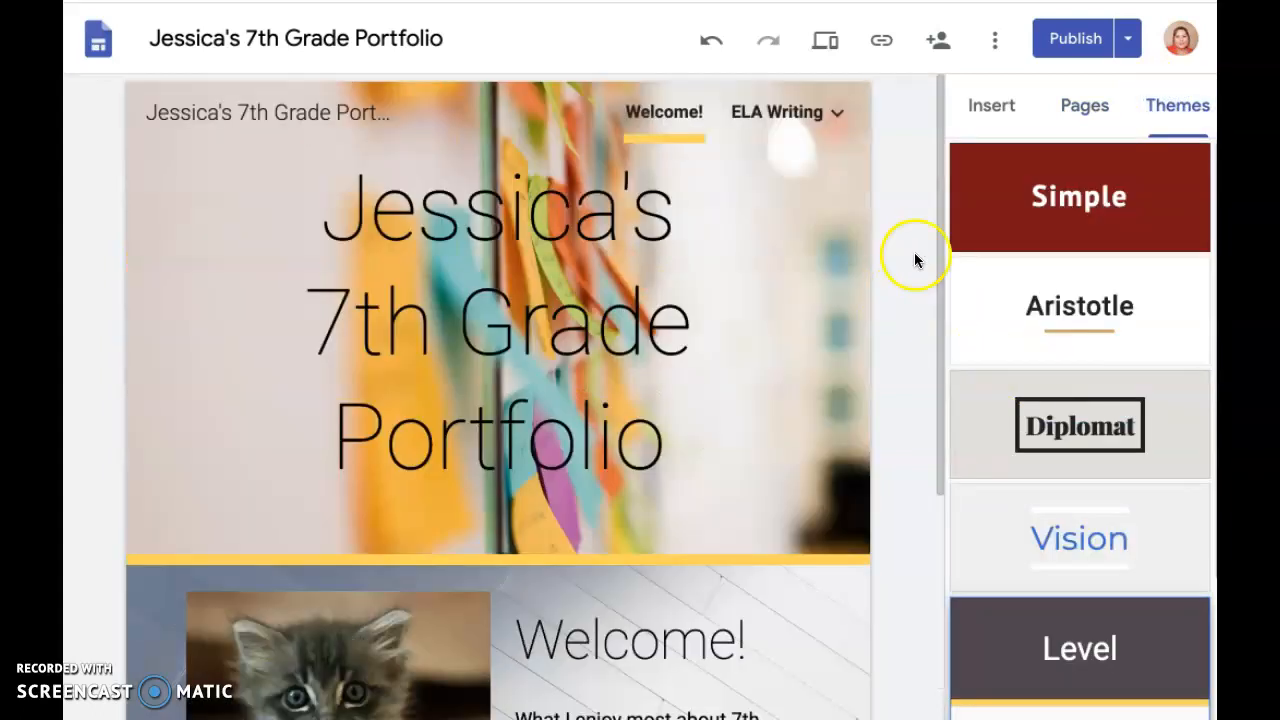